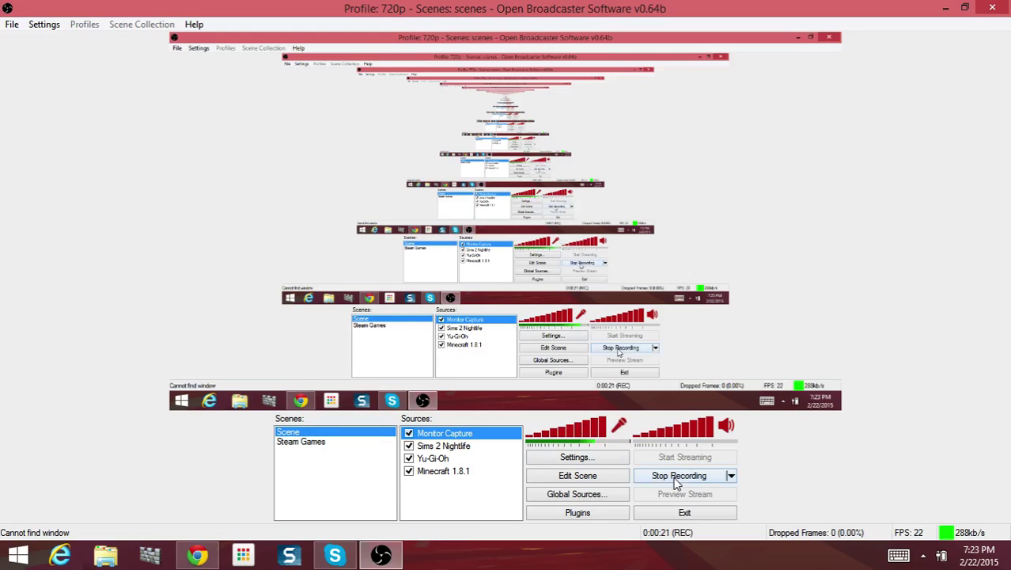
Step: Try muting and unmuting the microphone and adjusting the desktop audio level
click(611, 428)
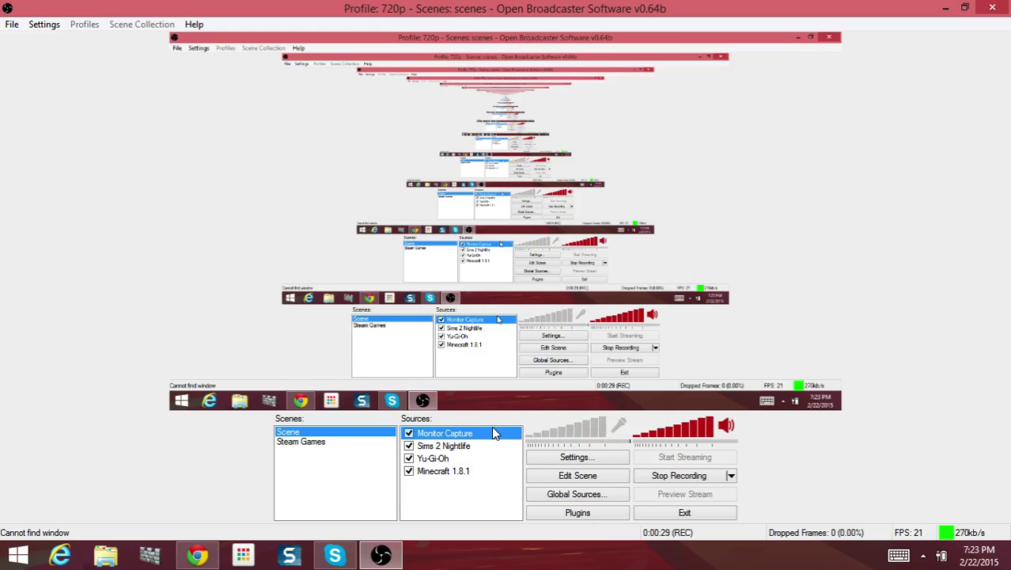
drag(529, 432, 671, 425)
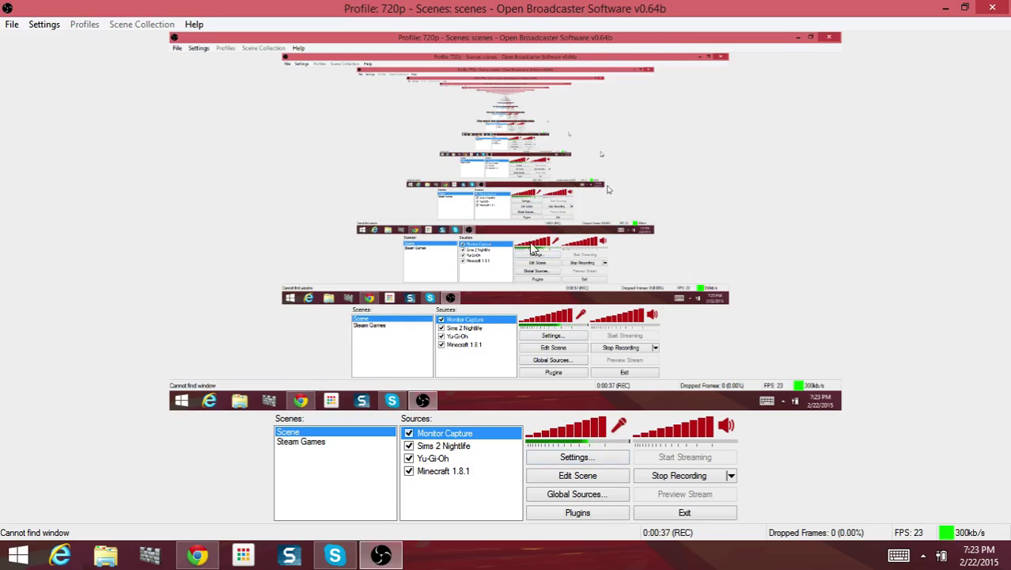
click(712, 437)
mouse_move(712, 437)
mouse_down()
mouse_move(629, 437)
mouse_move(685, 440)
mouse_move(609, 451)
mouse_move(712, 441)
mouse_up()
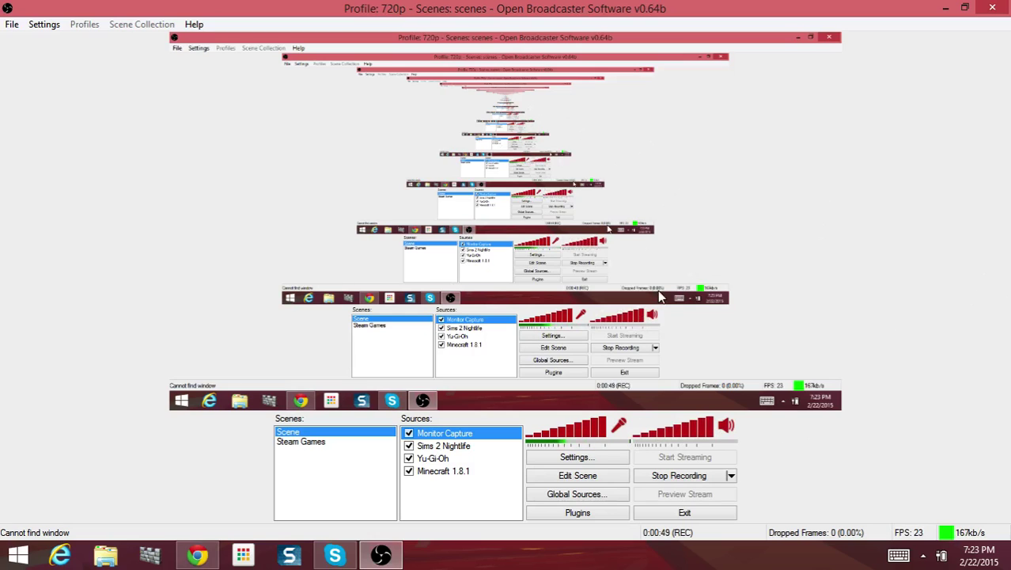
right_click(447, 448)
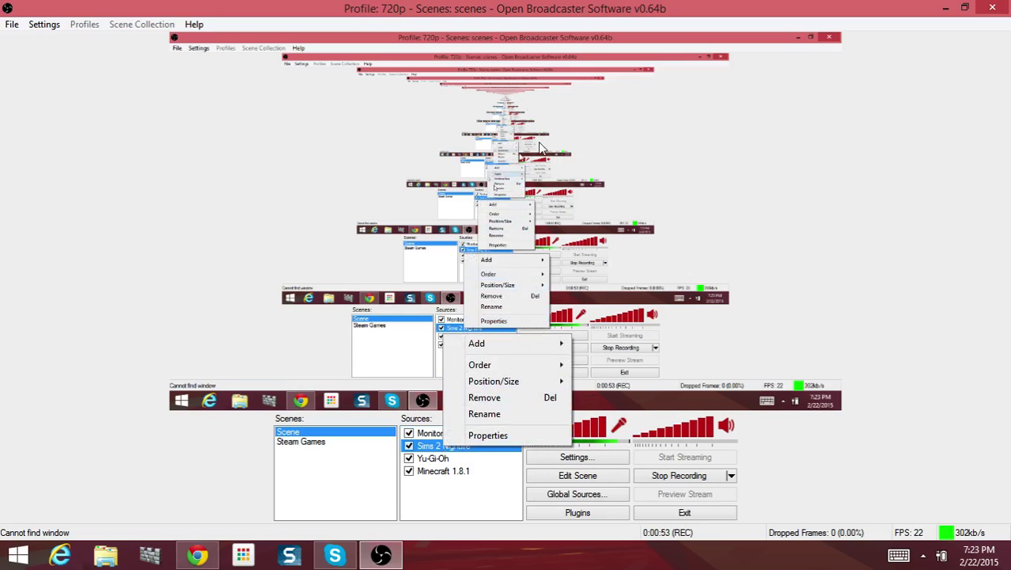
click(483, 412)
click(617, 290)
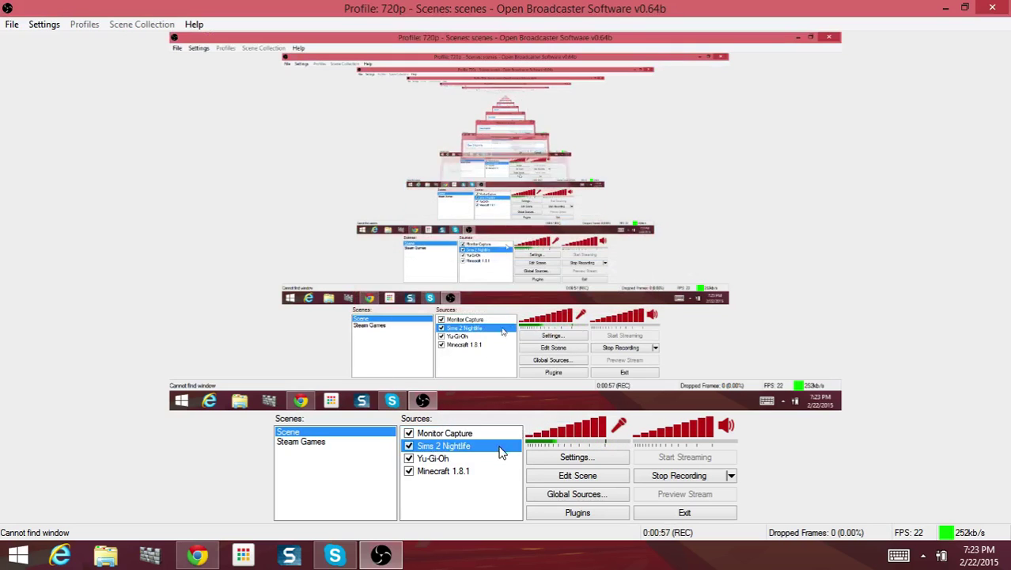
Step: Remove the Sims 2 Nightlife source from the current scene and confirm its deletion
right_click(453, 449)
click(493, 399)
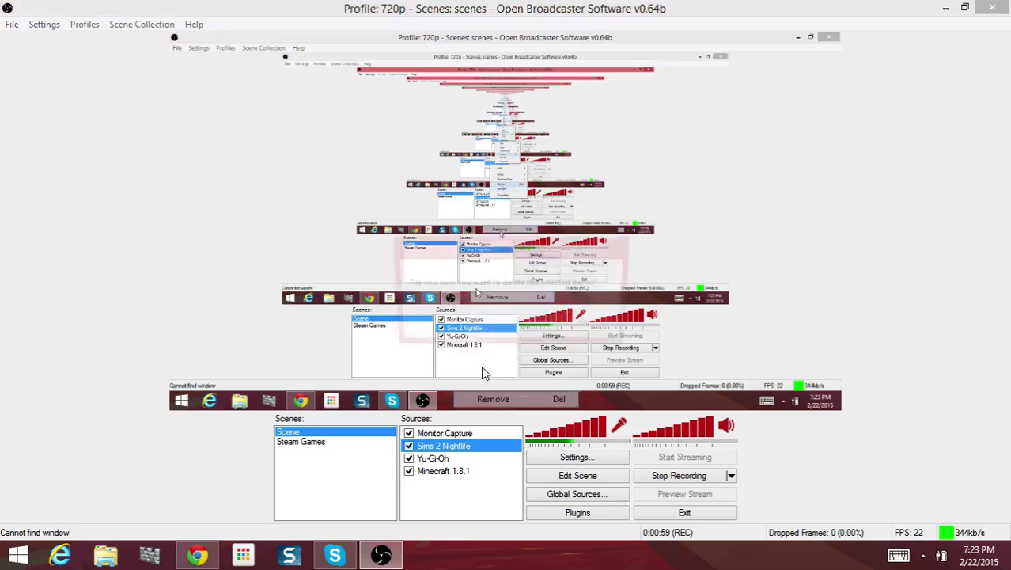
click(512, 328)
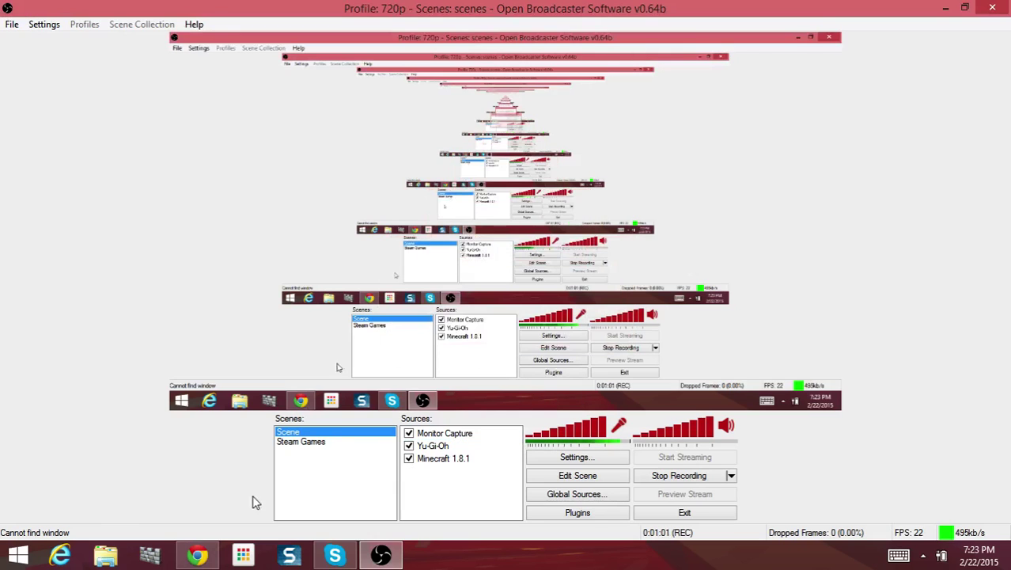
Step: Add a new scene named Youtube
right_click(311, 448)
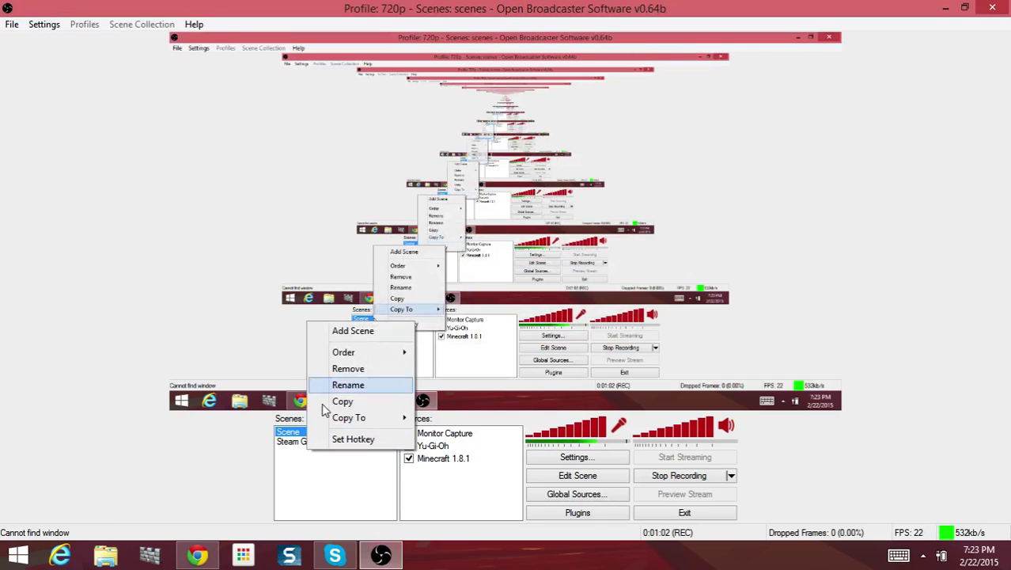
click(373, 334)
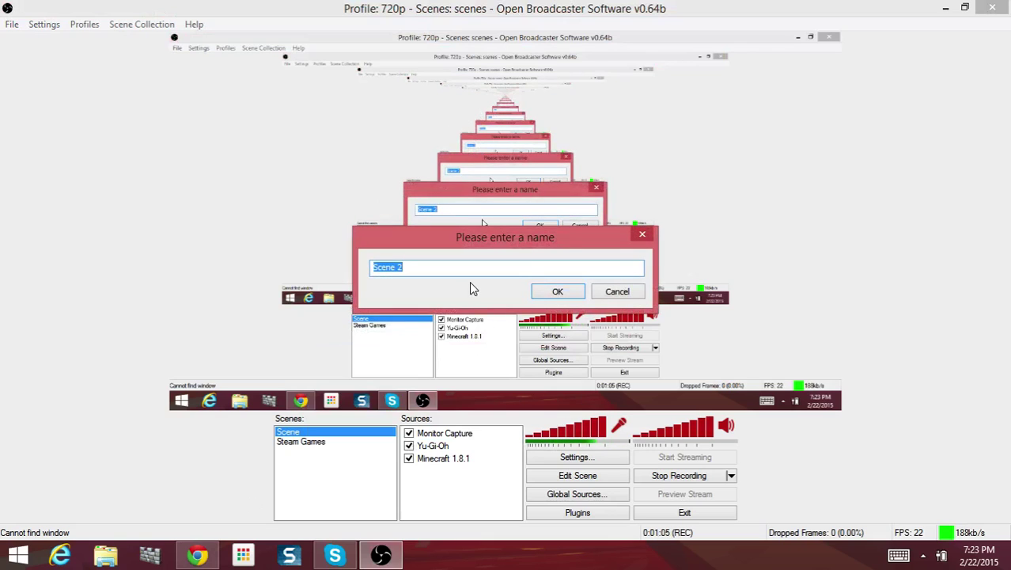
key(BackSpace)
text(Youtube)
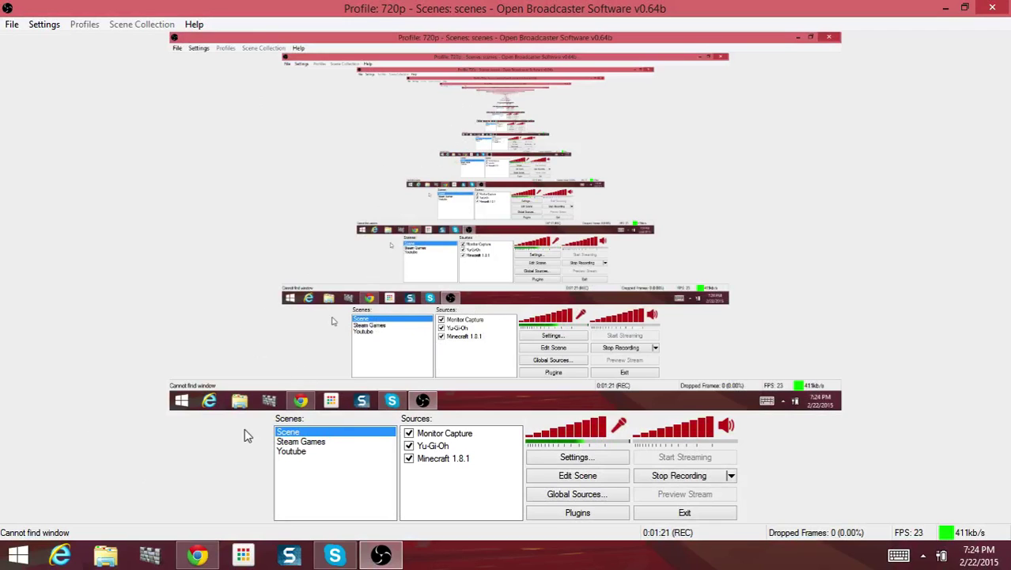
Step: With the Monitor Capture source selected, switch to Google Chrome and close the Nova Skin tab
click(448, 433)
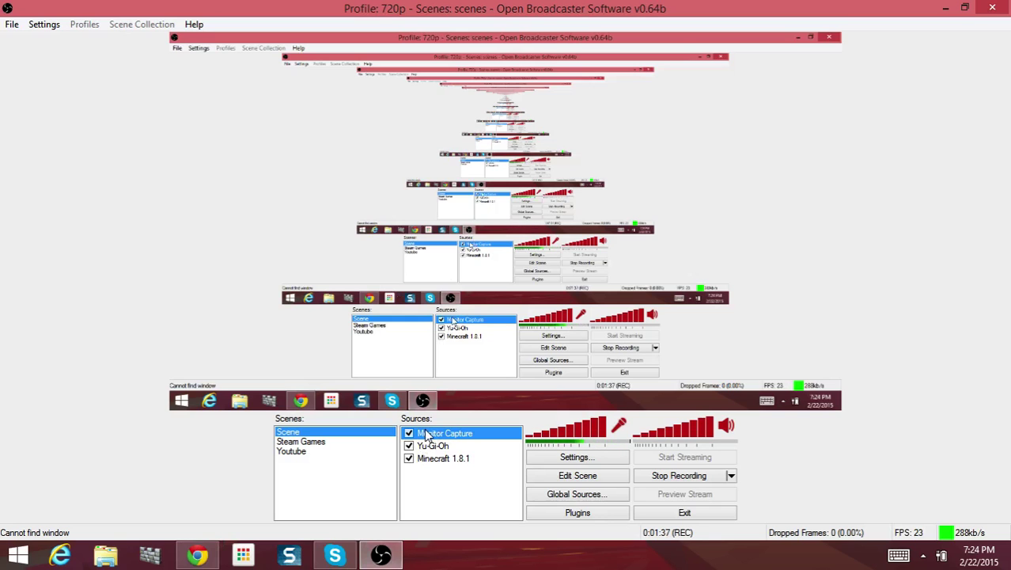
click(210, 554)
scroll(653, 383, up, 5)
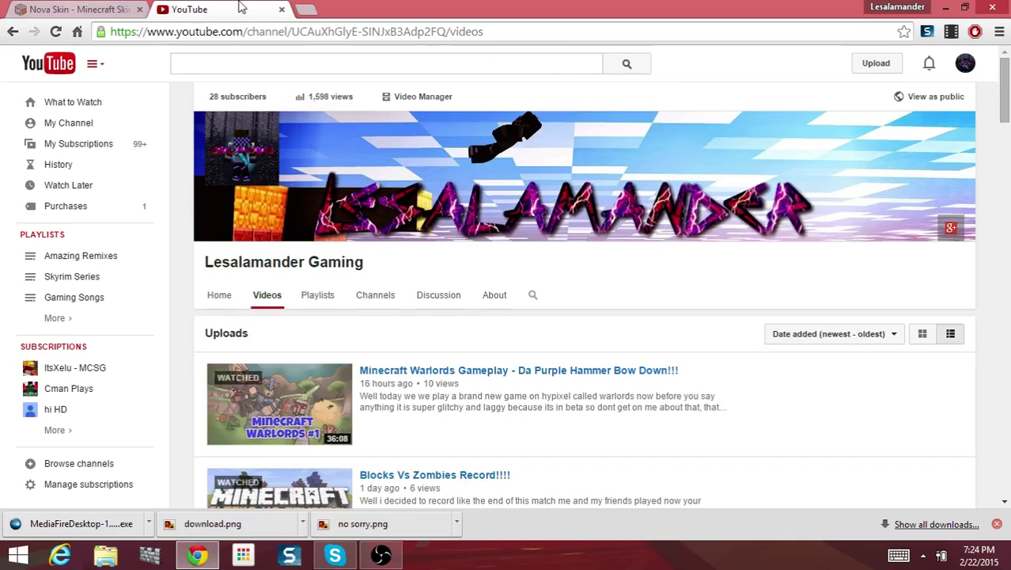
click(139, 9)
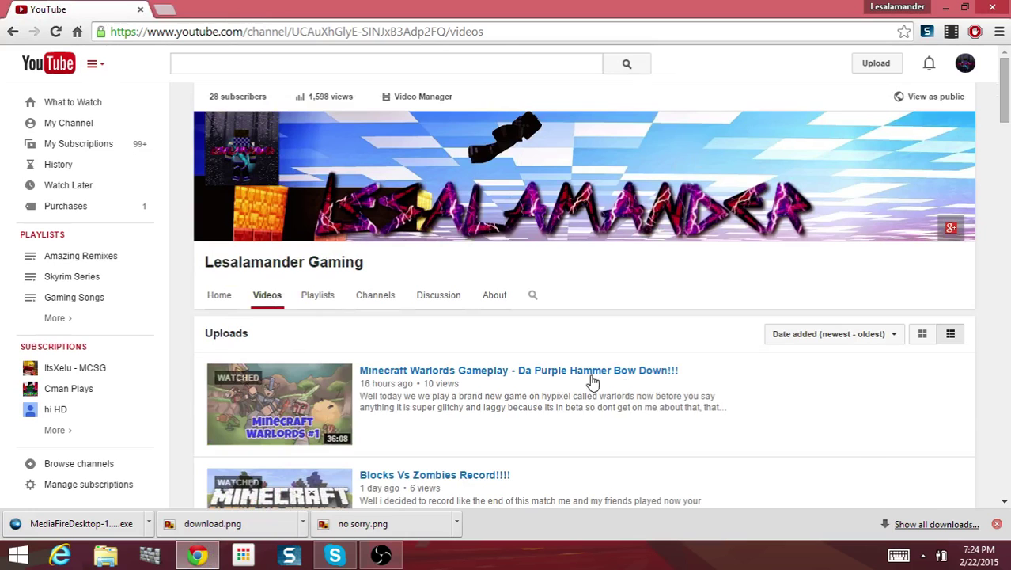
Step: Open YouTube's What to Watch feed from the channel's video page and browse the recommended videos
scroll(618, 459, down, 4)
scroll(338, 289, up, 4)
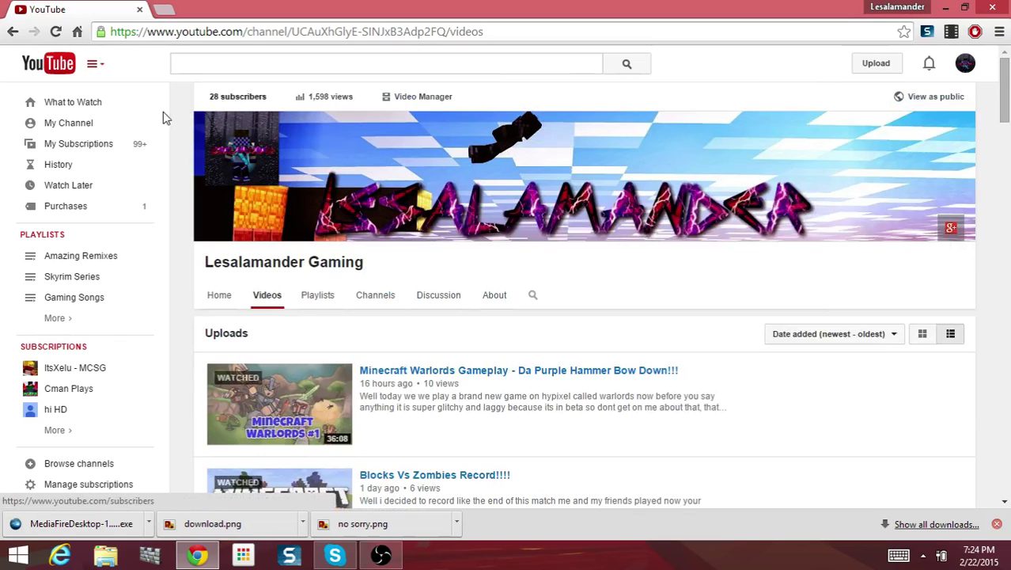
click(135, 103)
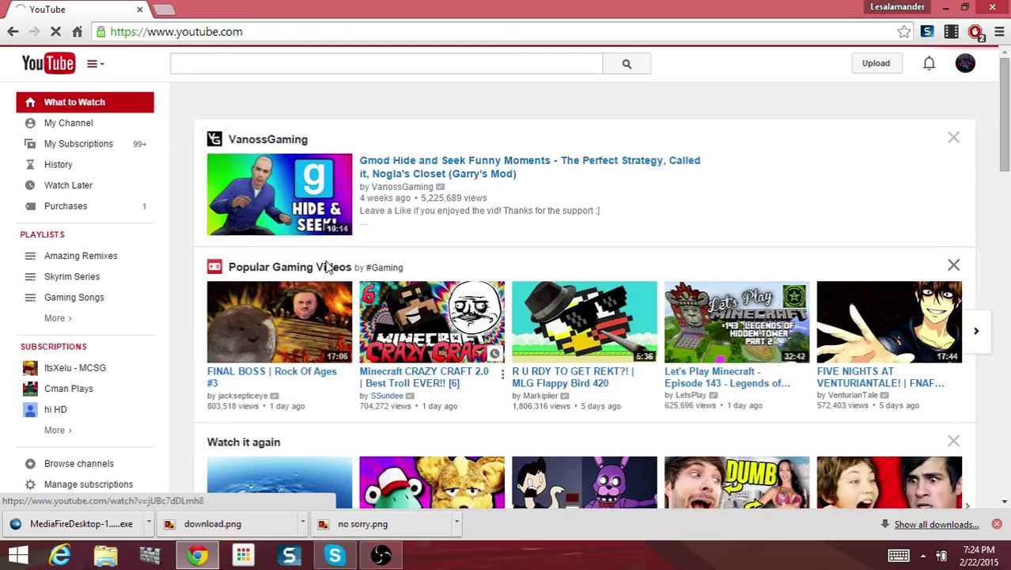
scroll(326, 265, down, 1)
scroll(326, 265, down, 1)
scroll(327, 265, up, 2)
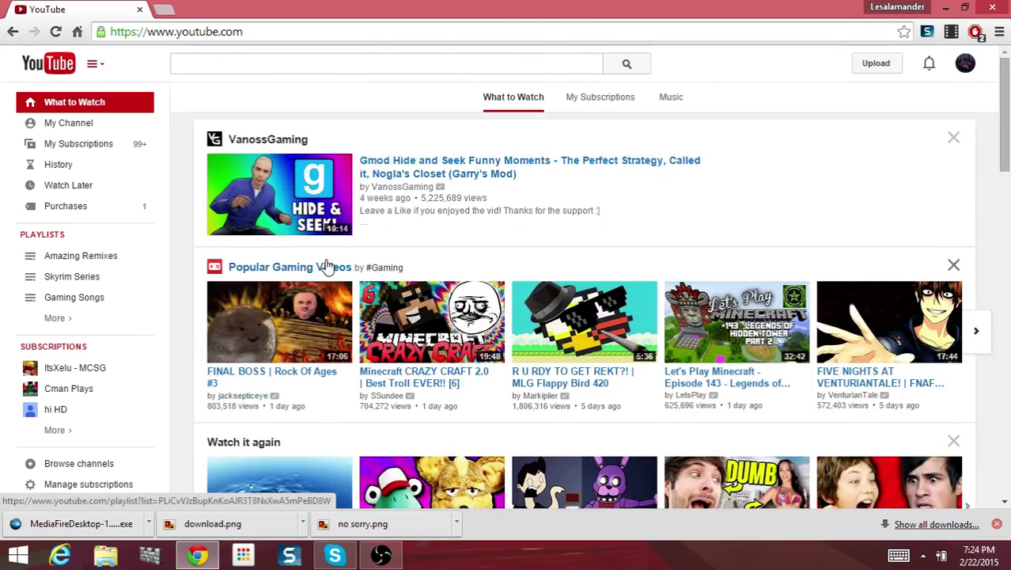
scroll(327, 265, down, 4)
scroll(326, 263, up, 3)
scroll(327, 264, down, 8)
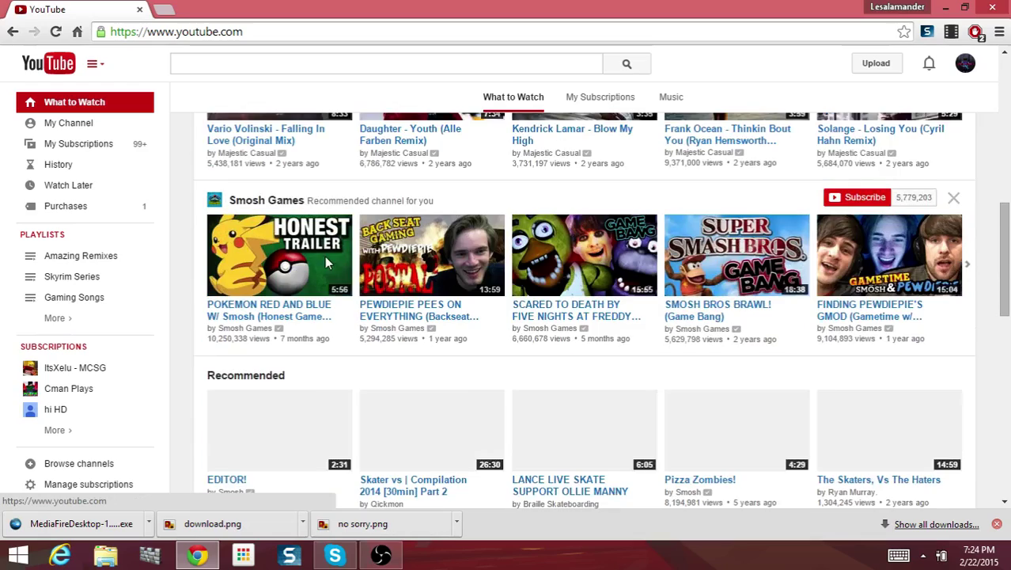
scroll(327, 264, down, 4)
scroll(320, 266, up, 6)
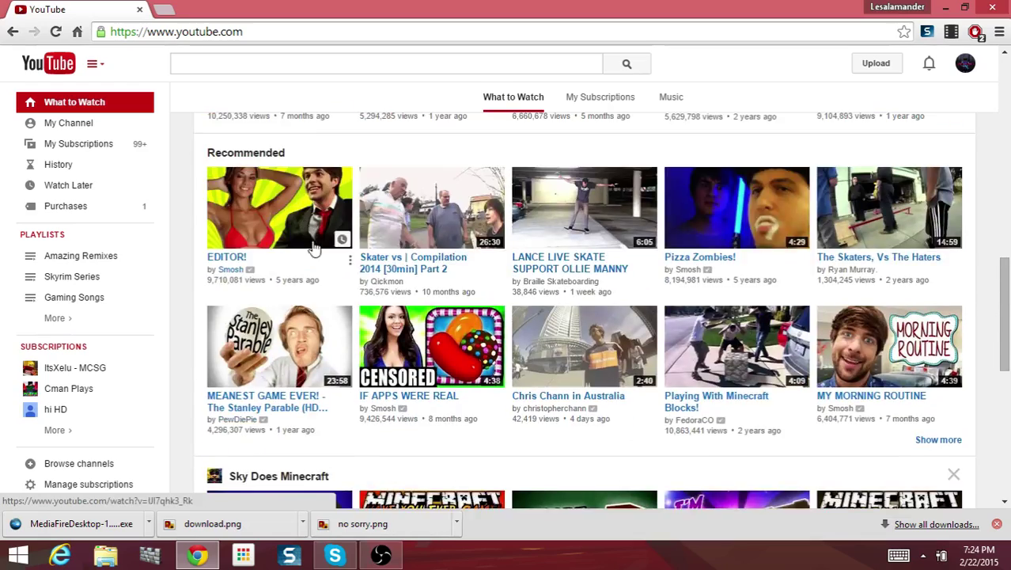
scroll(318, 266, up, 6)
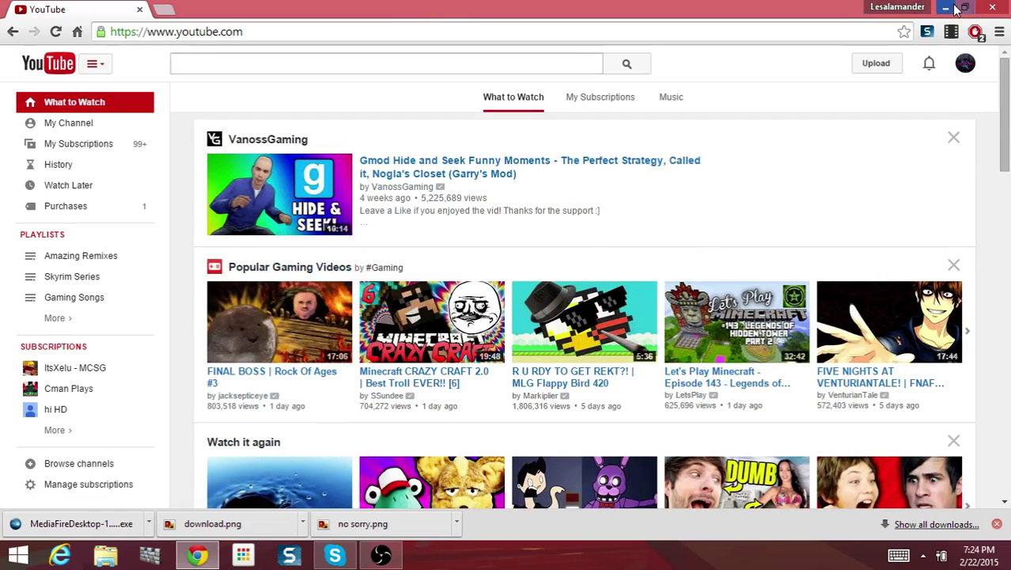
Step: Return to Open Broadcaster Software and dismiss the Google Chrome relaunch prompt
key(alt+Tab)
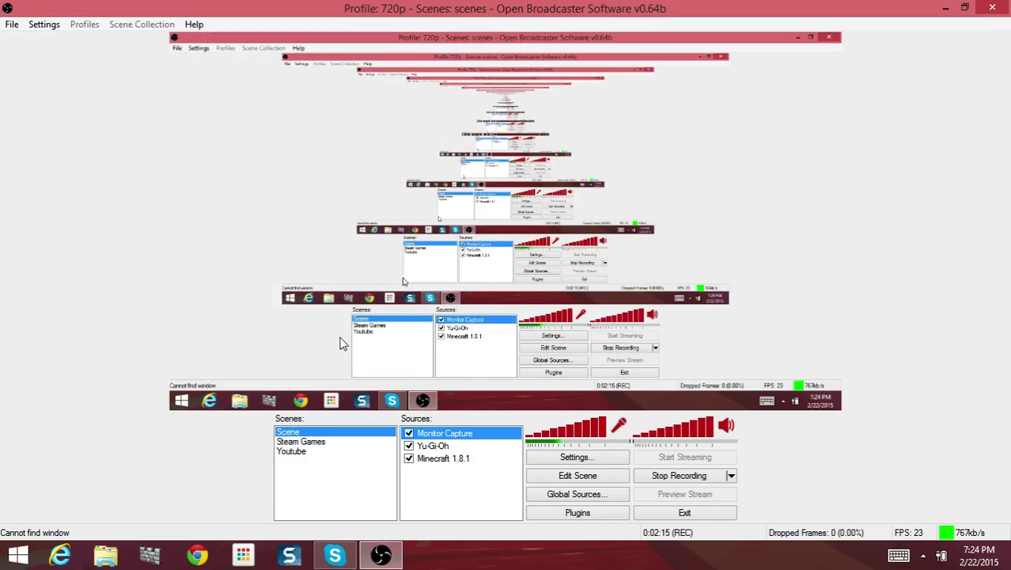
right_click(431, 480)
mouse_move(466, 486)
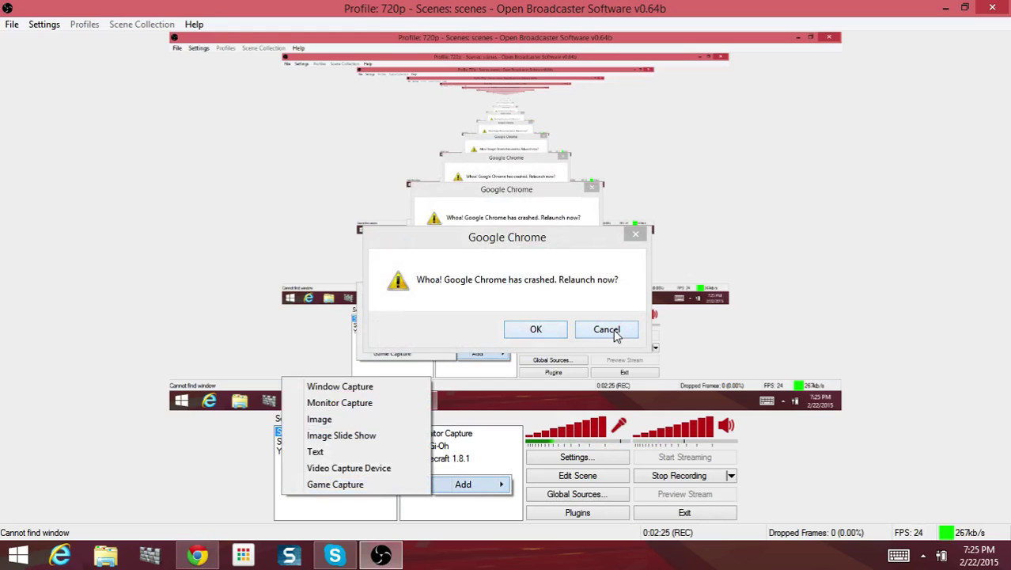
click(630, 232)
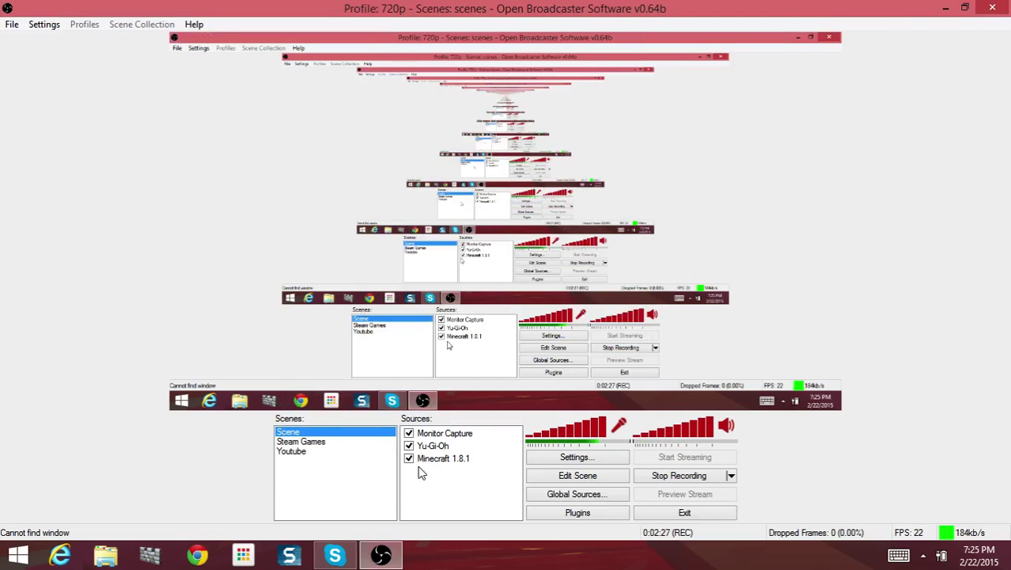
Step: Try to add a Game Capture source with a name starting with Youtube, choosing Skype as the application
mouse_move(474, 496)
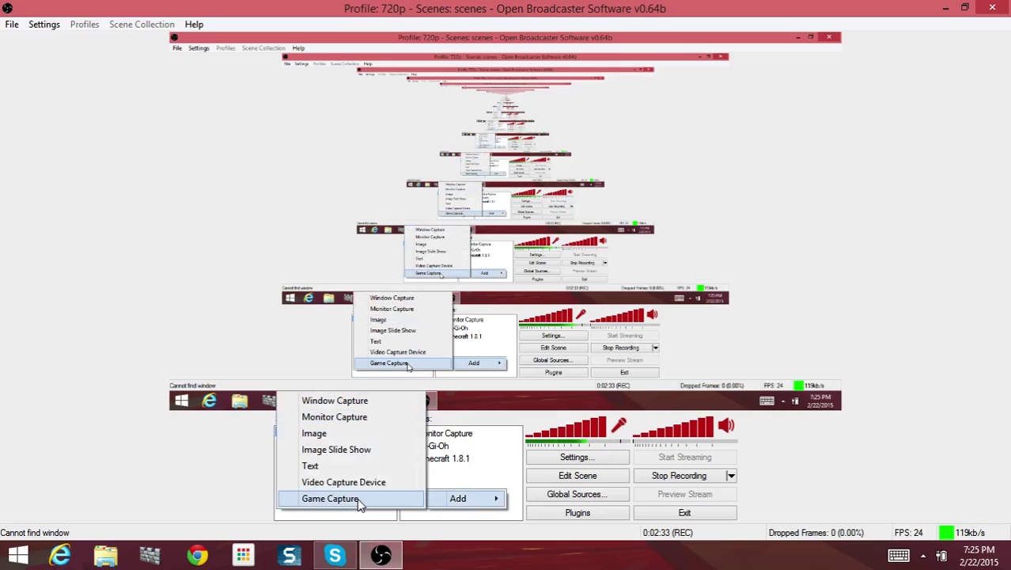
click(330, 498)
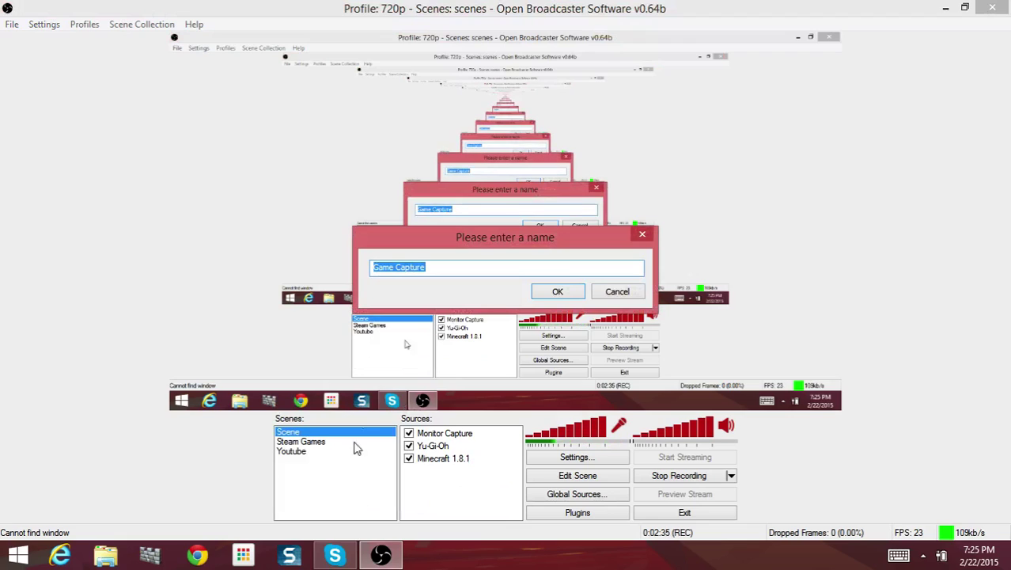
key(BackSpace)
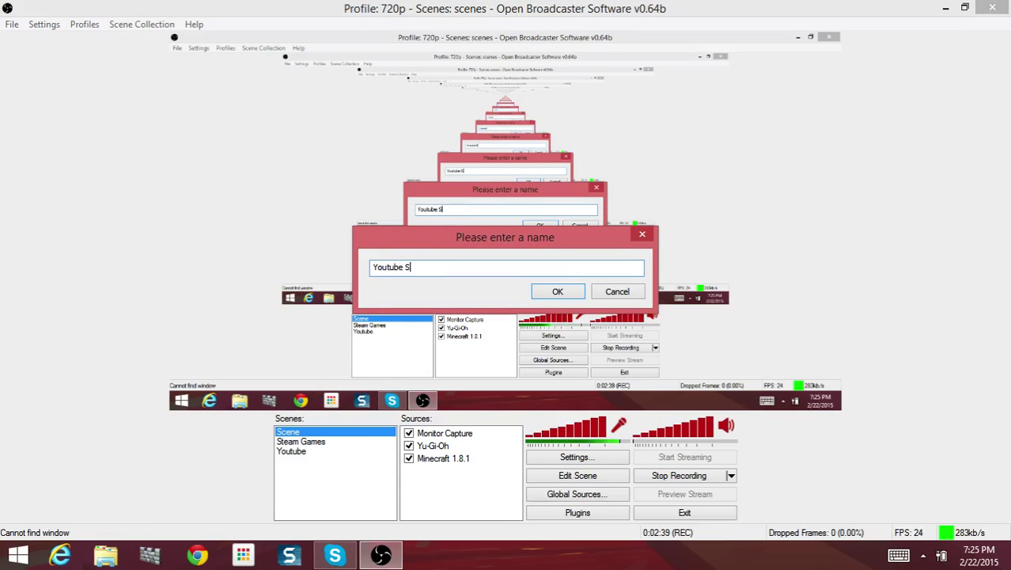
click(553, 292)
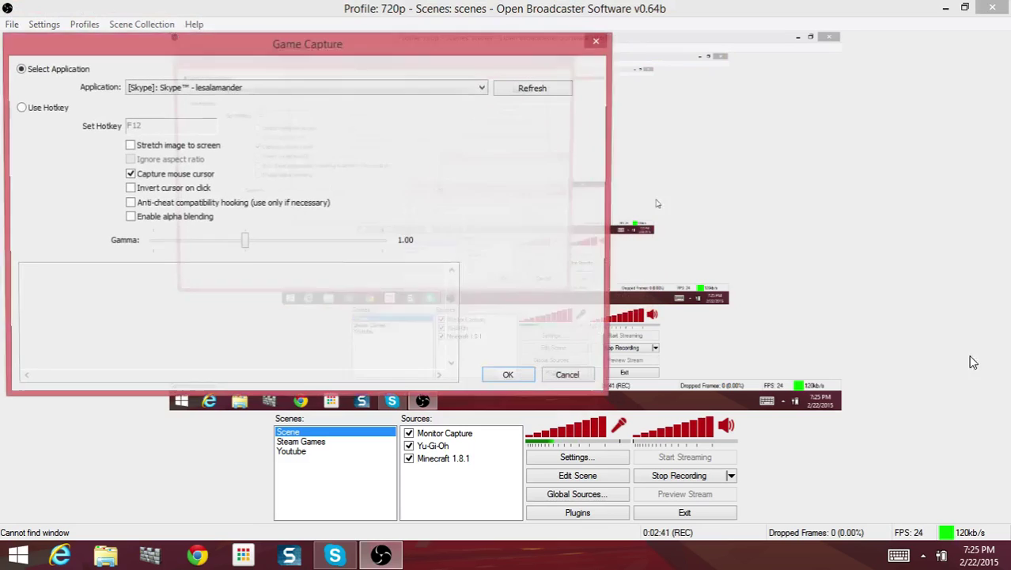
click(329, 88)
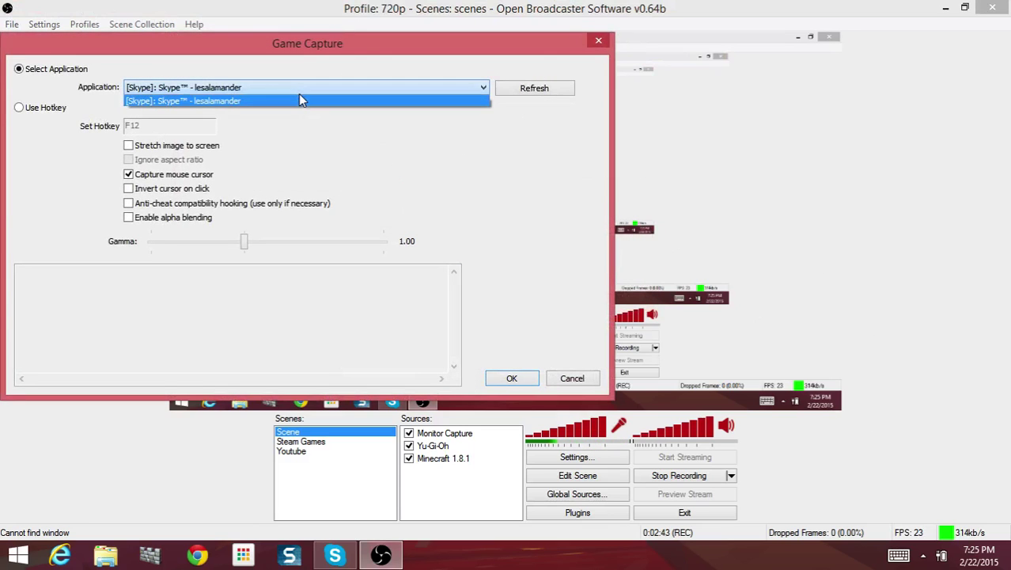
click(298, 95)
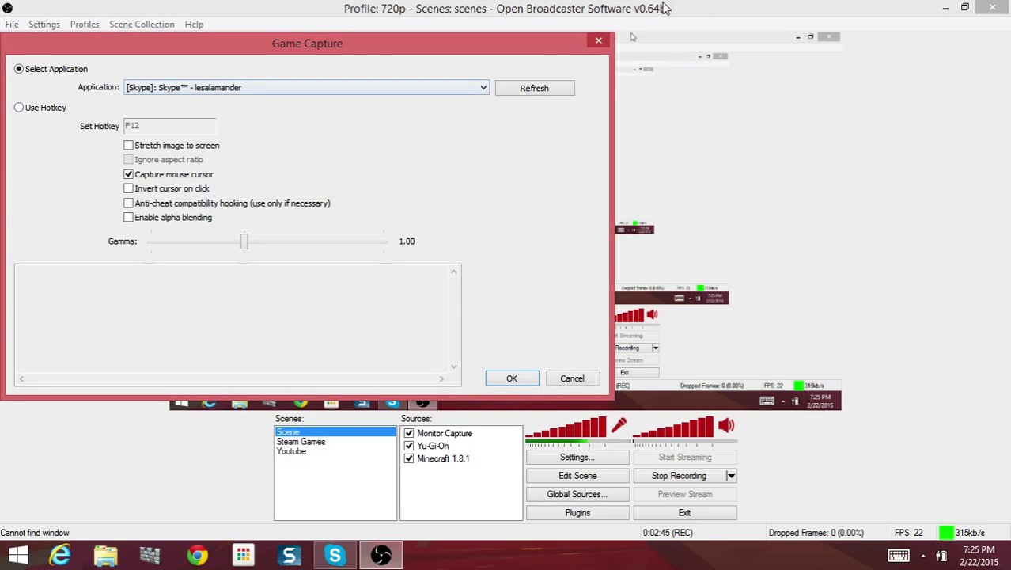
click(933, 9)
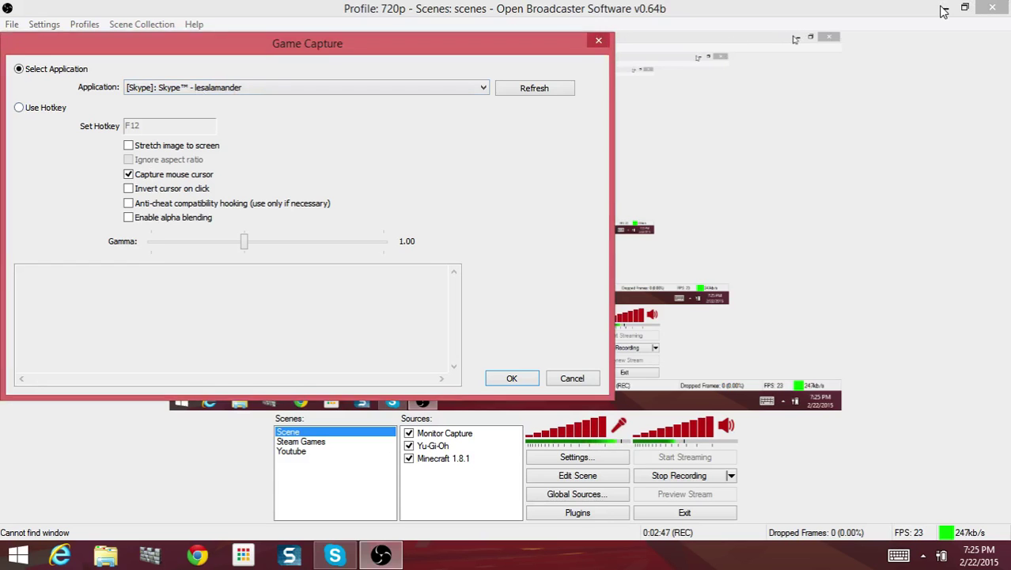
click(599, 42)
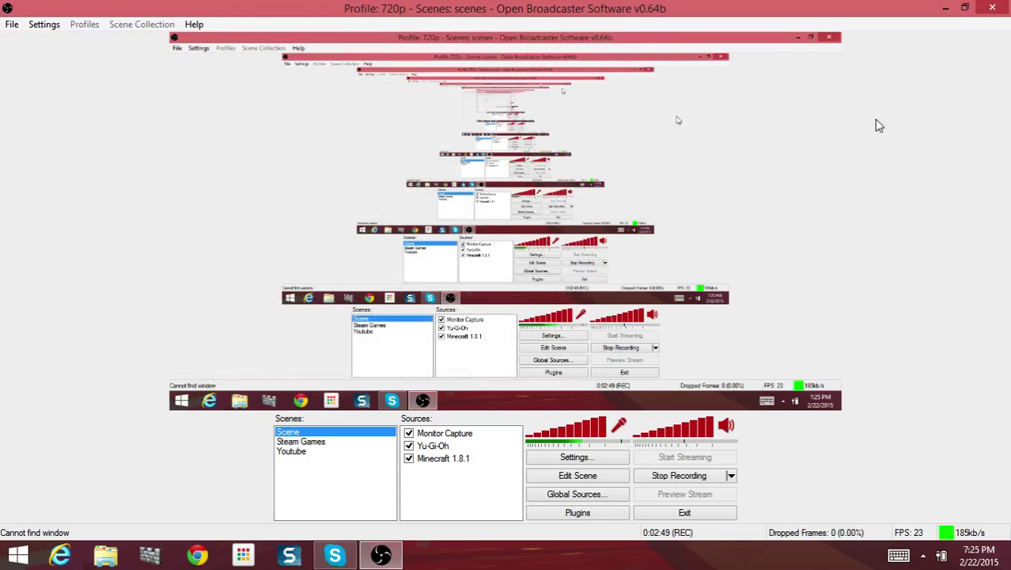
Step: Minimize Open Broadcaster Software, open the Minecraft launcher and start Minecraft offline
click(945, 8)
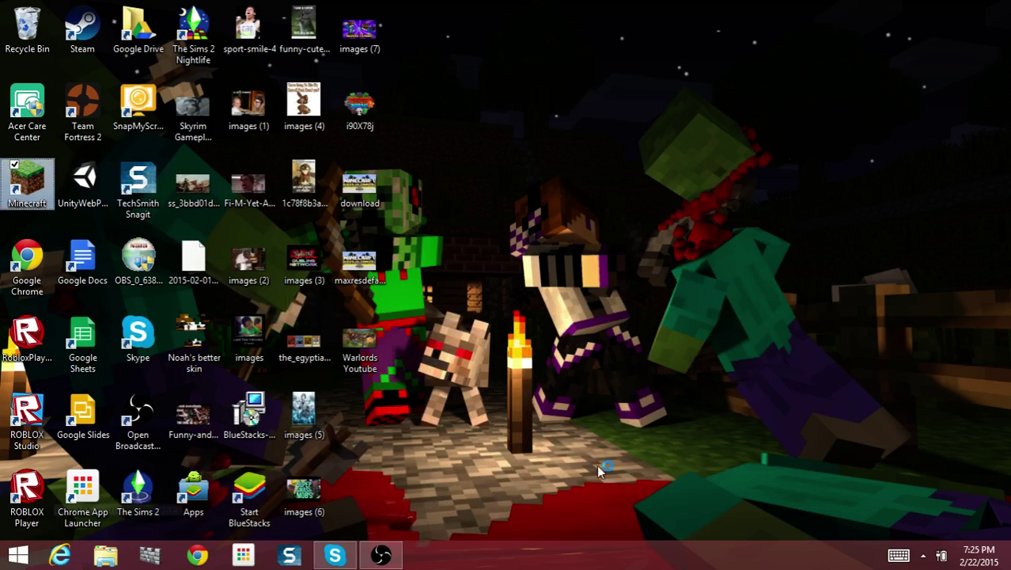
click(382, 556)
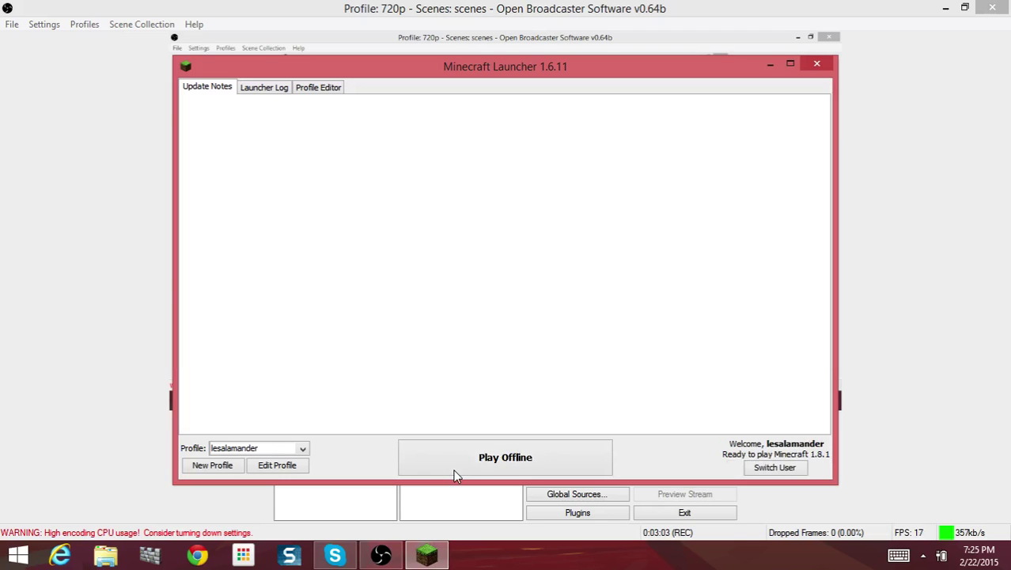
click(457, 468)
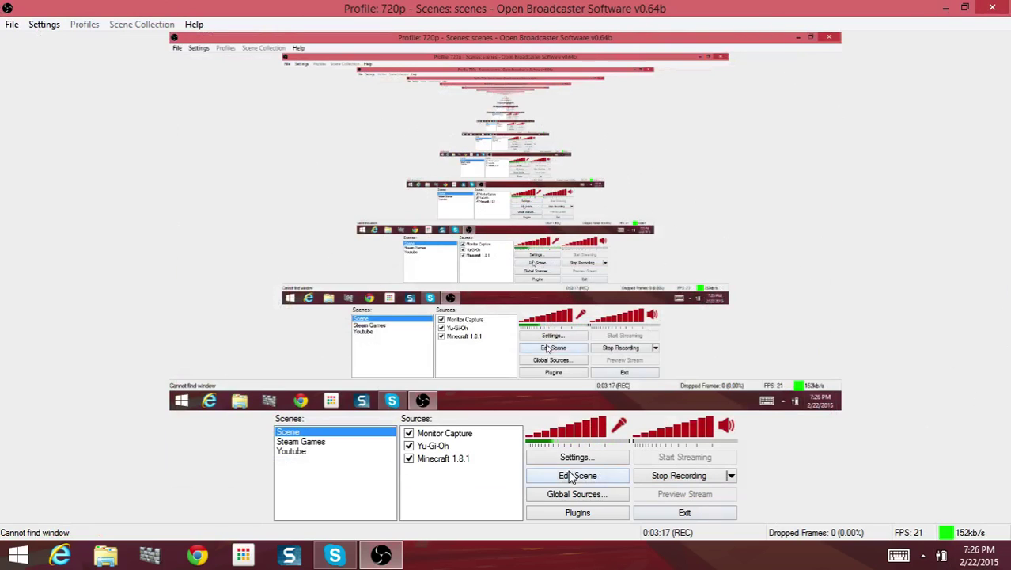
Step: Try to add a Game Capture source named Minecraft, choosing [javaw]: Minecraft 1.8.1 as the application
right_click(444, 481)
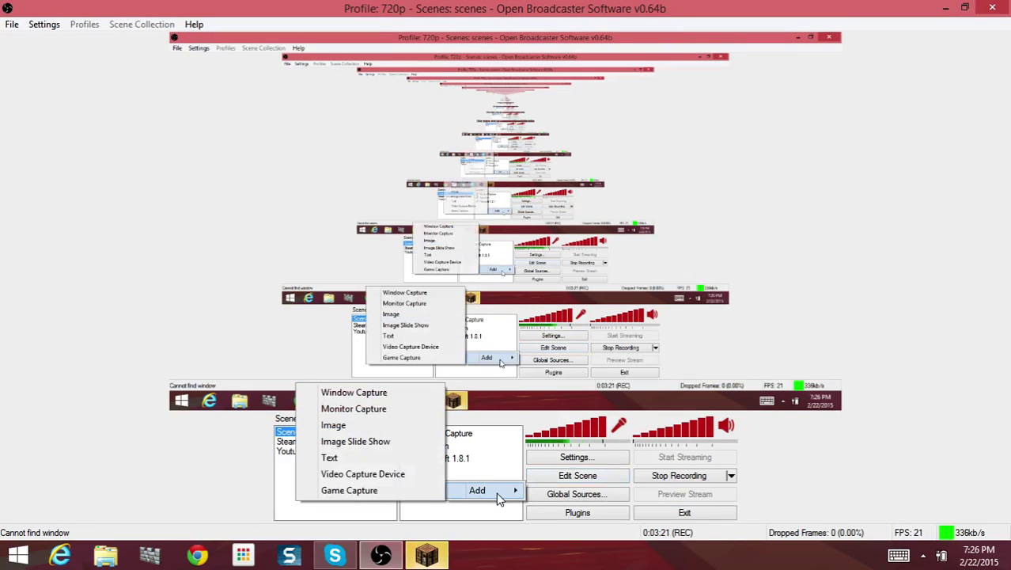
click(399, 494)
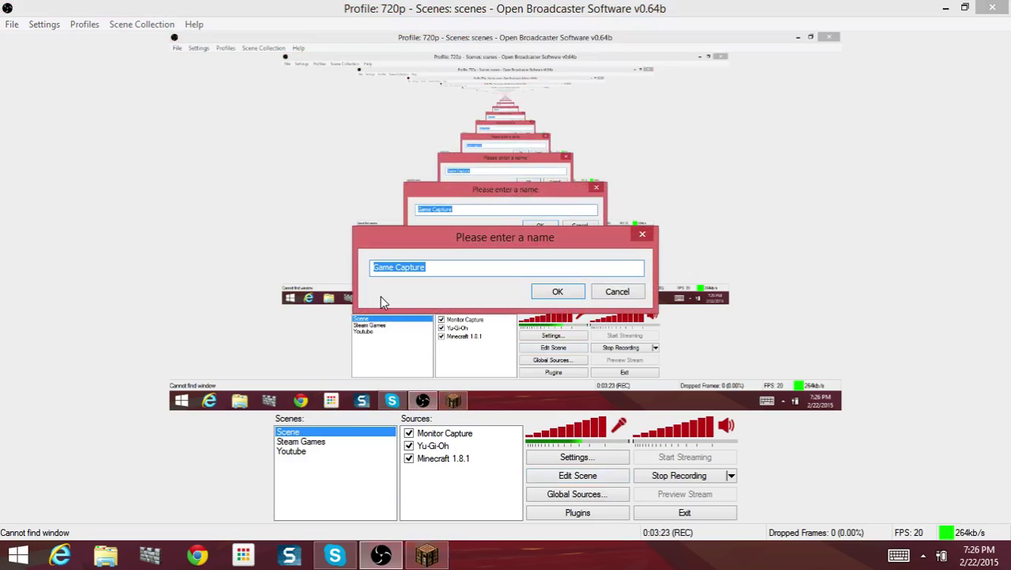
text(Minecr)
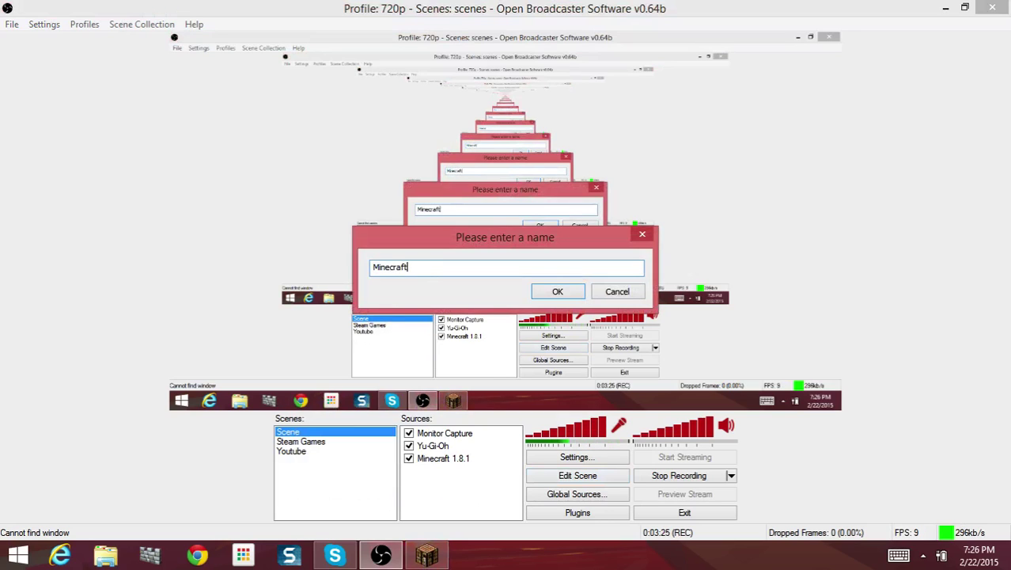
text(aft)
key(Return)
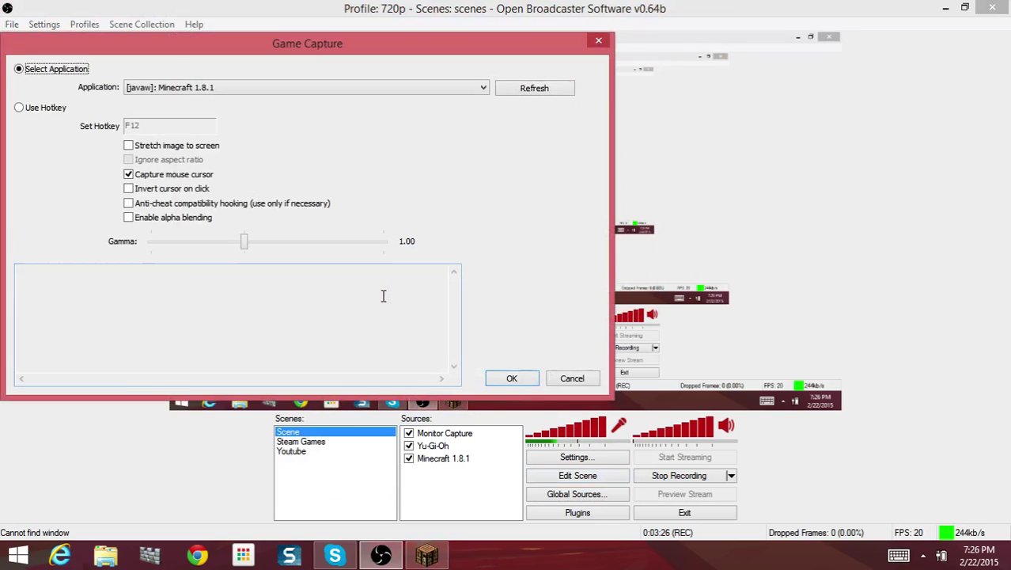
click(187, 92)
click(204, 89)
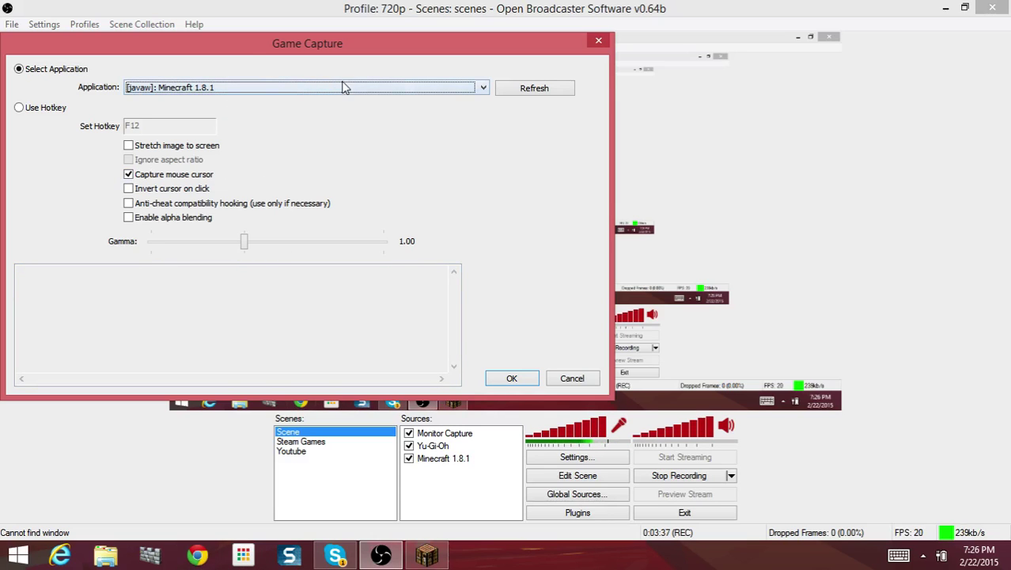
click(598, 41)
Step: Close the running Minecraft window and remove the Youtube scene from the scene list
right_click(427, 554)
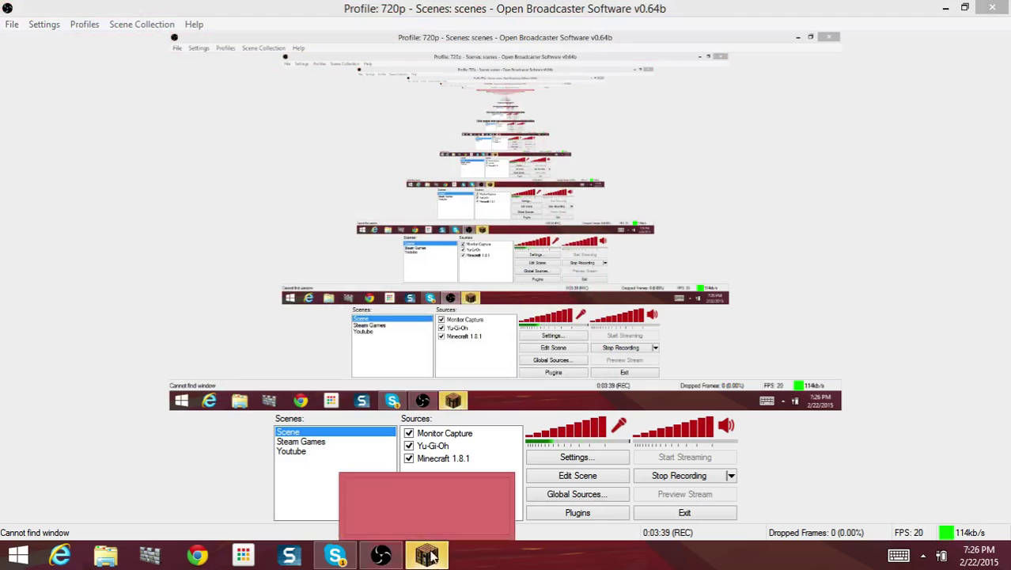
click(426, 517)
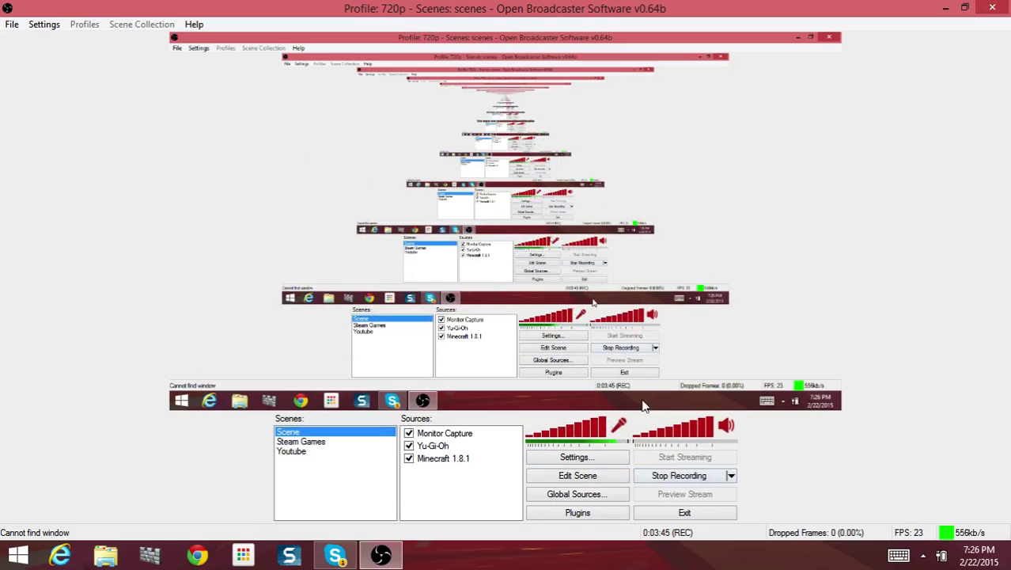
click(975, 47)
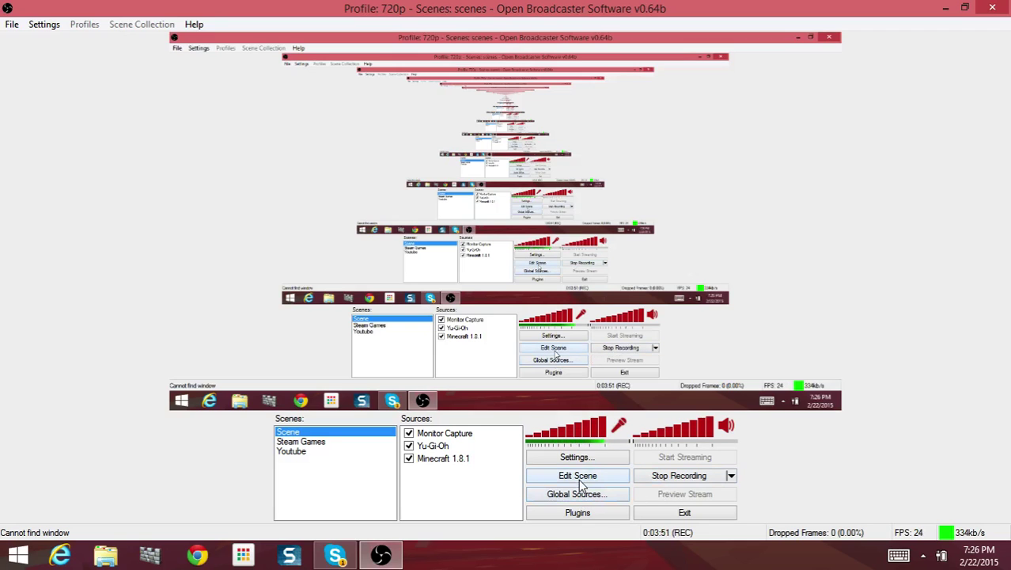
click(292, 450)
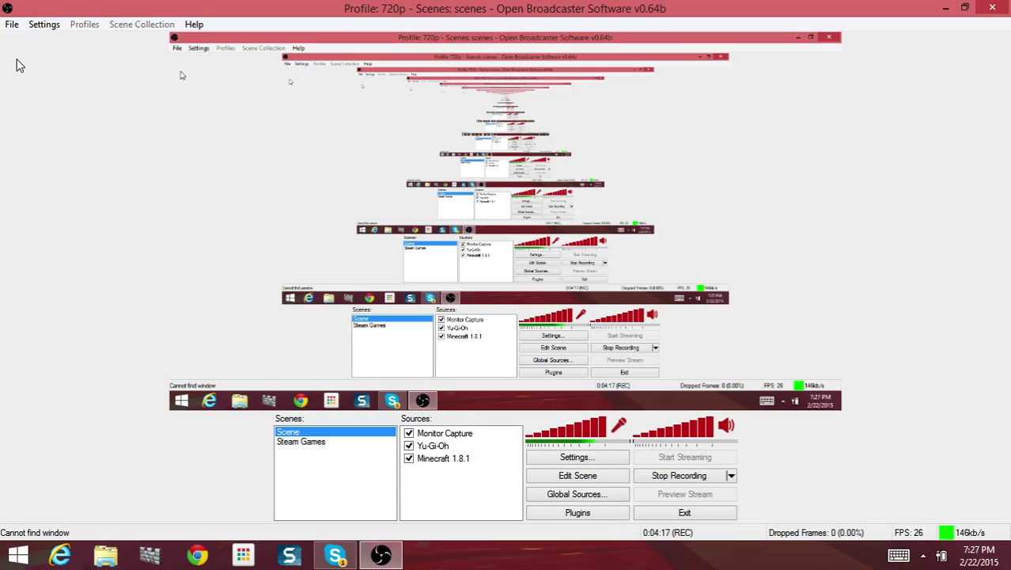
Step: Open the recordings folder from Open Broadcaster Software and move its window up over the preview
click(14, 25)
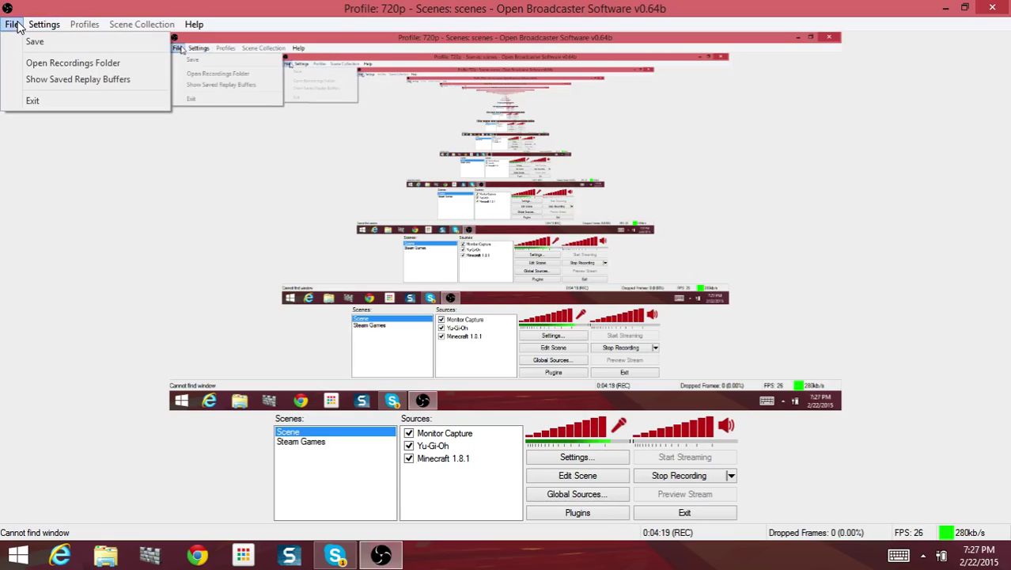
click(39, 67)
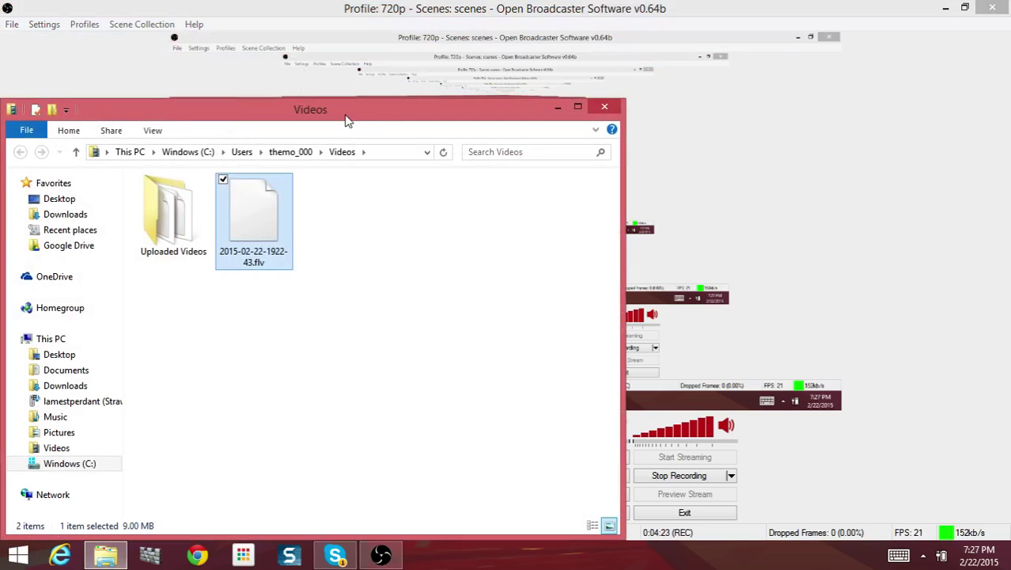
drag(346, 117, 475, 50)
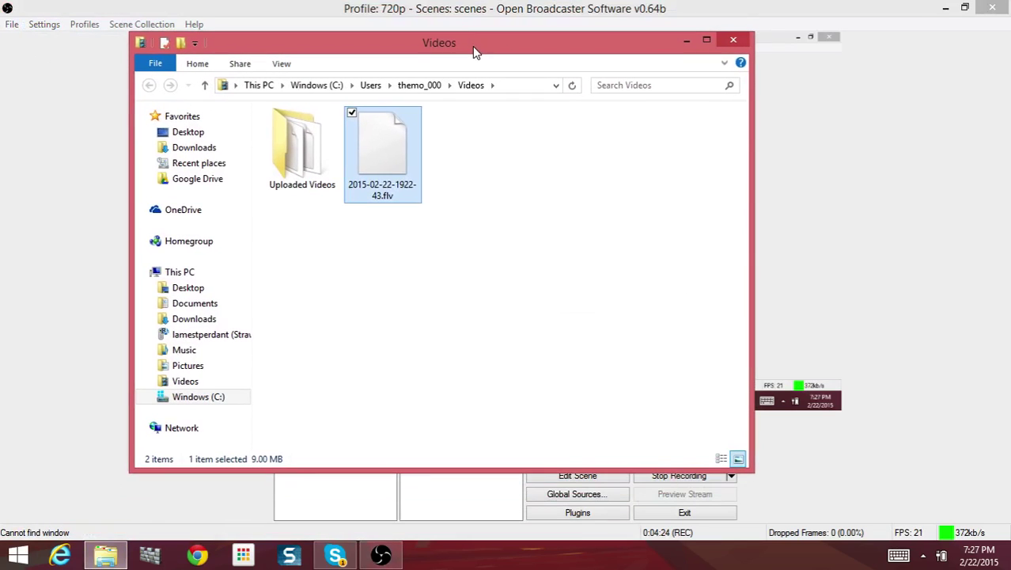
right_click(376, 156)
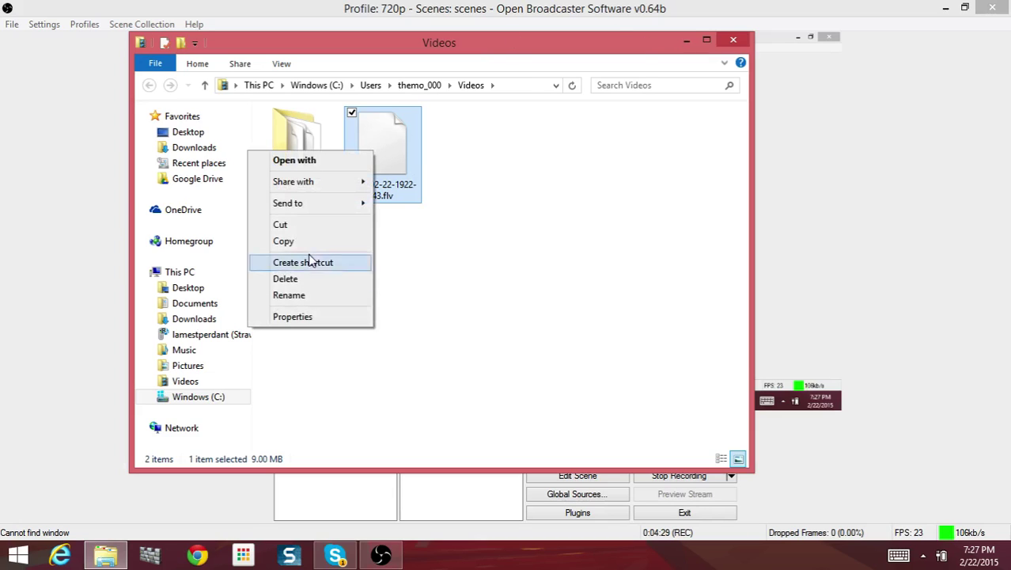
click(298, 284)
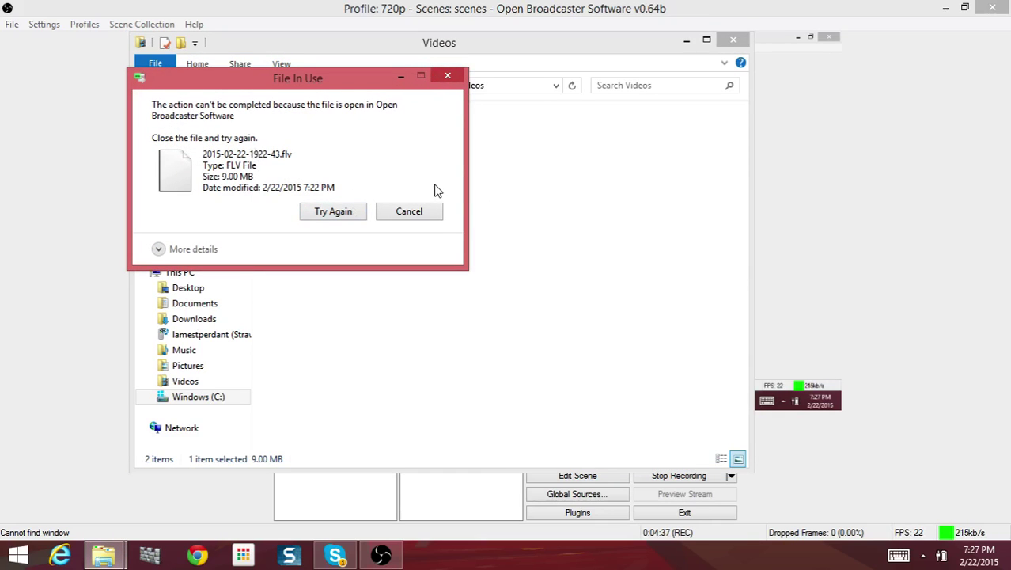
click(471, 71)
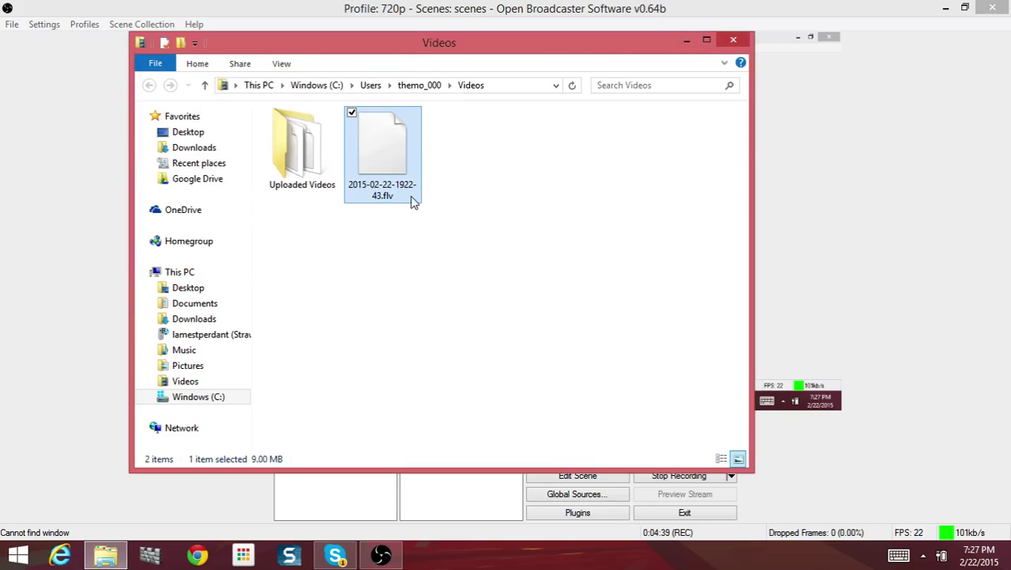
click(486, 294)
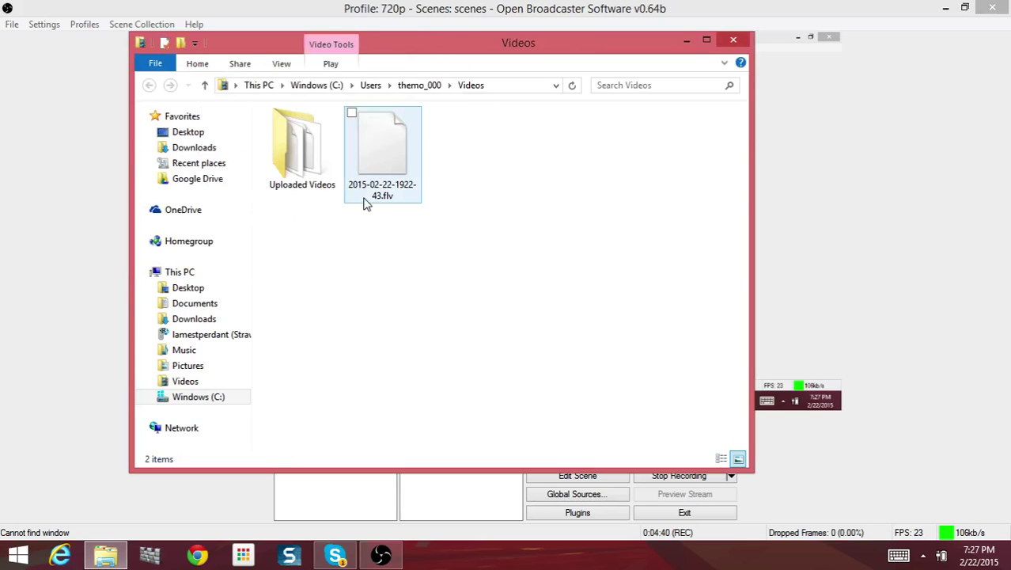
Step: Examine the recordings in the Uploaded Videos folder, return to the Videos folder and minimize its window
double_click(313, 186)
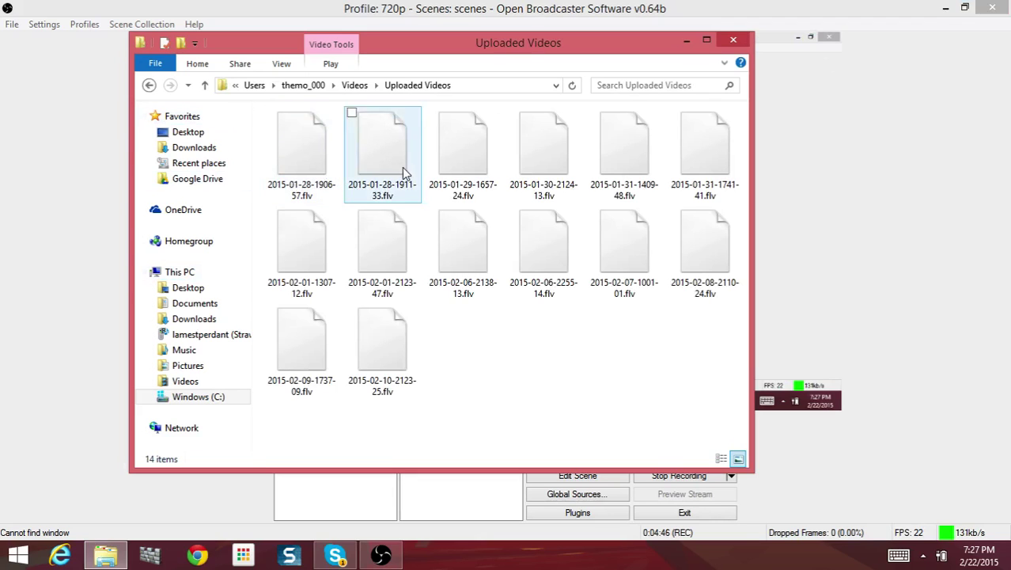
click(147, 86)
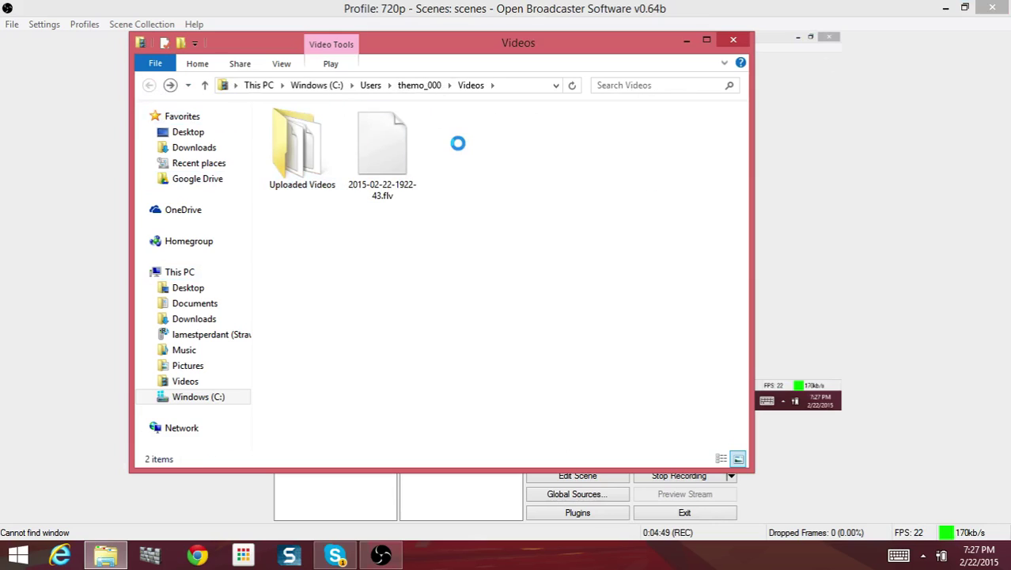
right_click(428, 193)
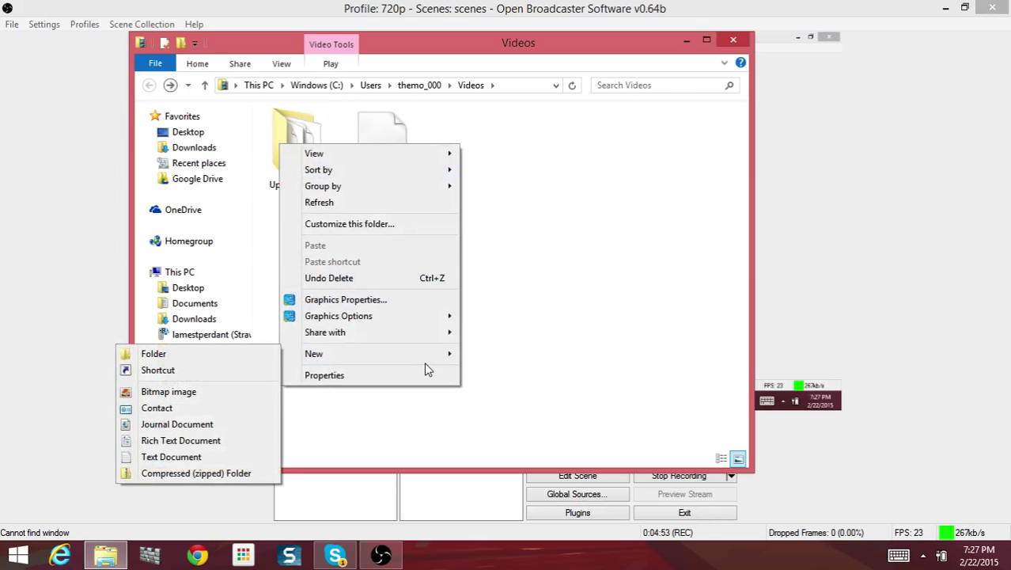
click(736, 278)
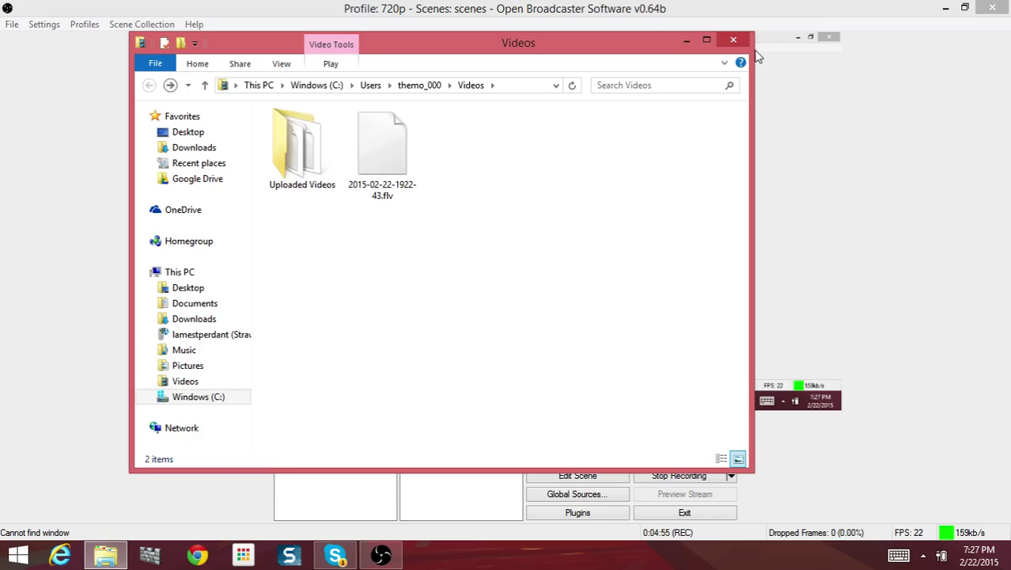
click(686, 39)
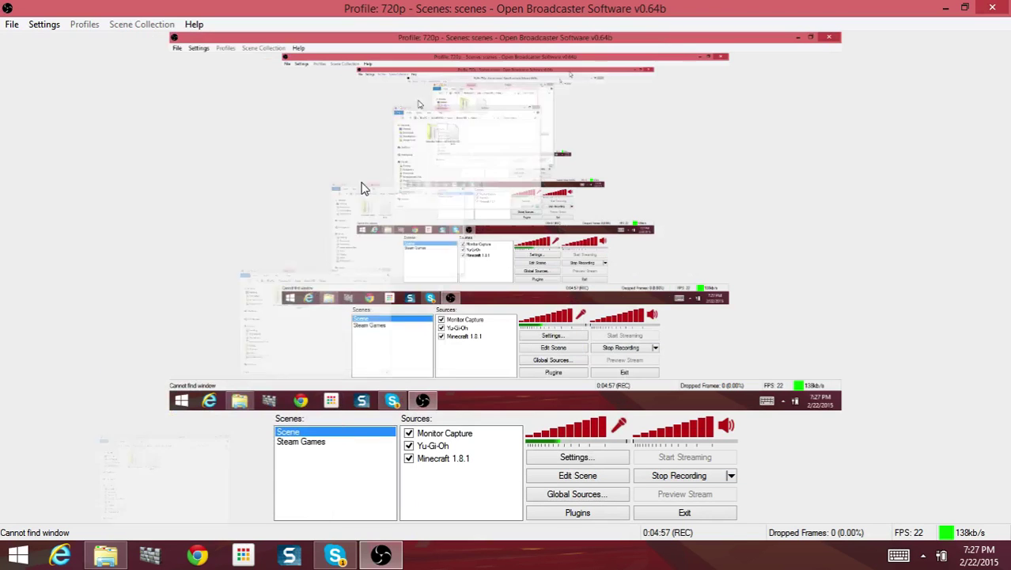
Step: Switch to Google Chrome and go to the video upload page on youtube.com
click(198, 546)
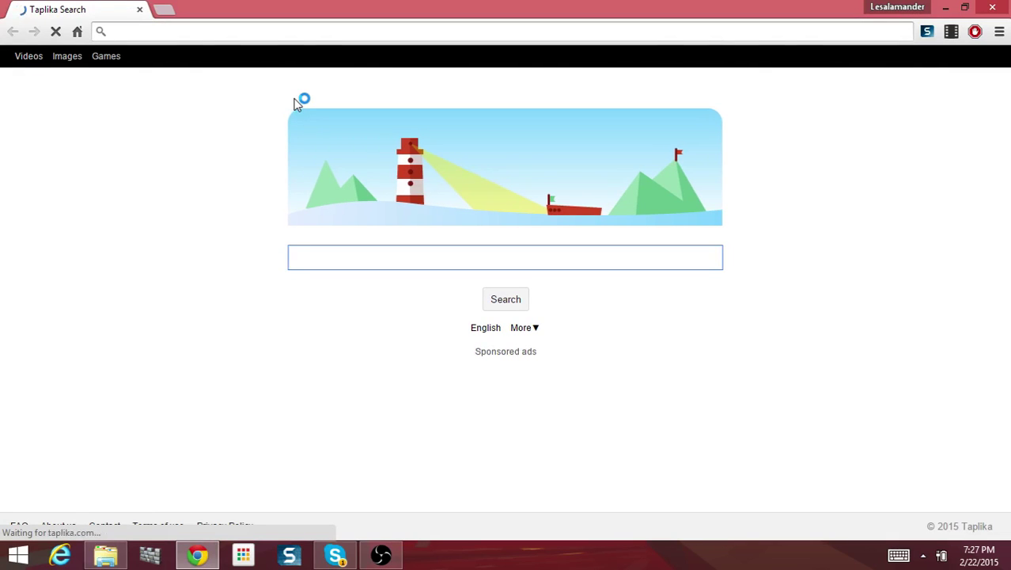
text(yotu)
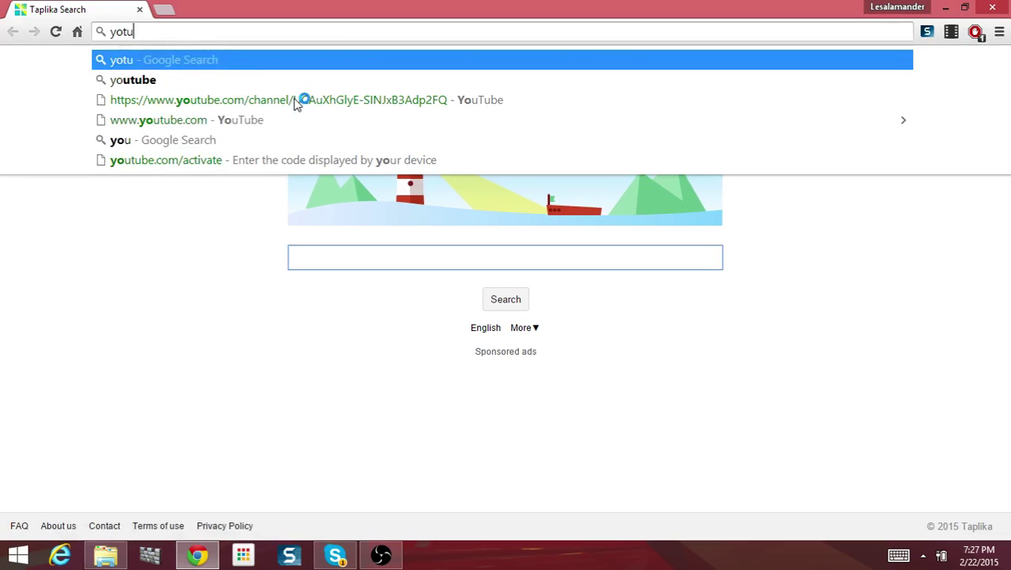
key(Return)
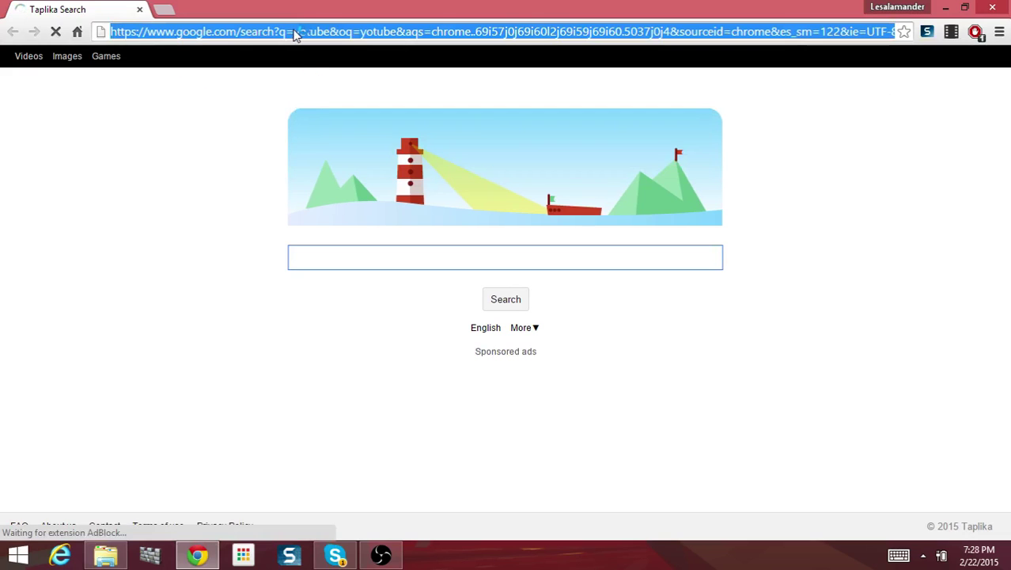
text(youtube.com)
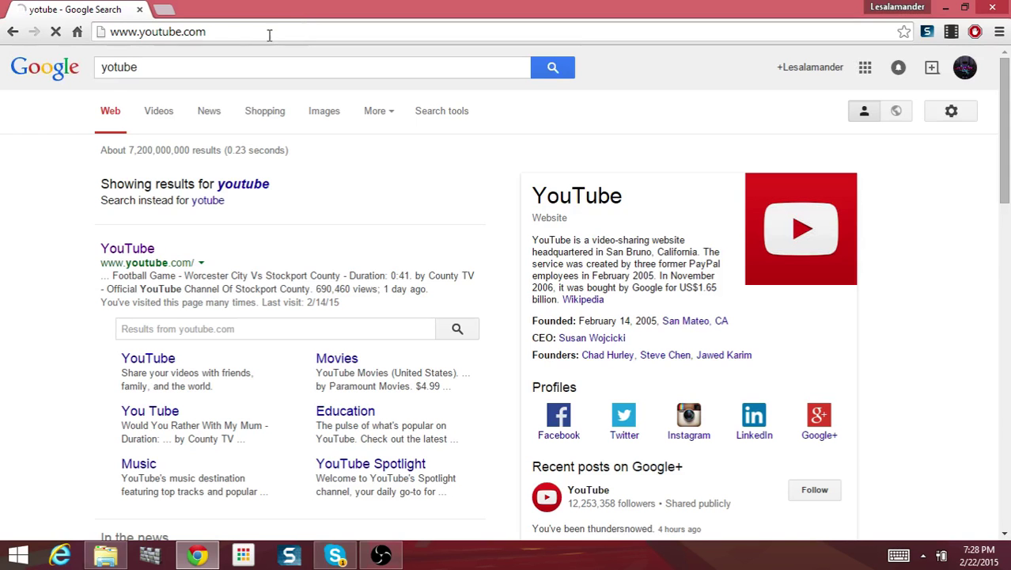
key(Return)
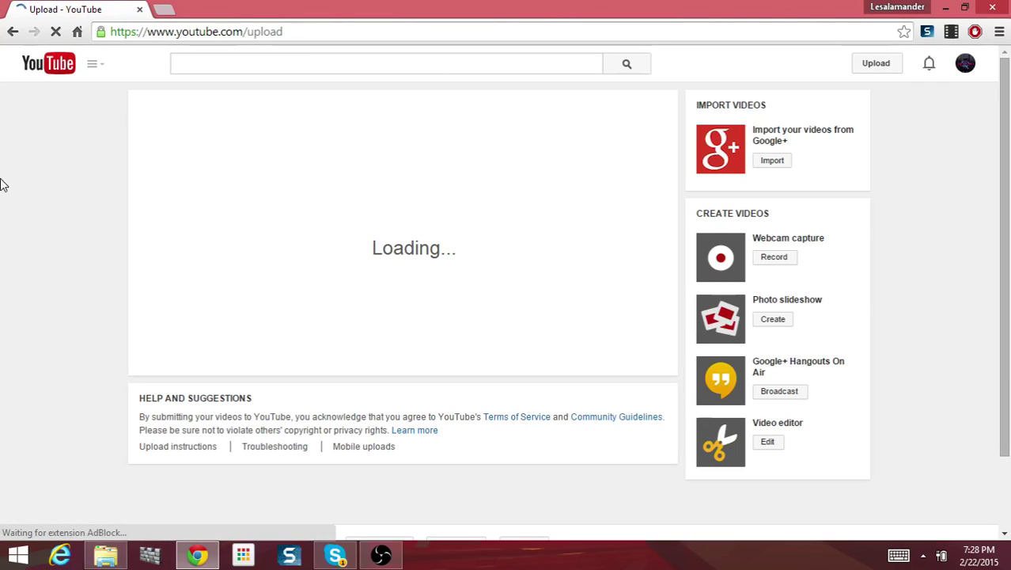
click(96, 559)
drag(492, 49, 388, 149)
mouse_move(267, 252)
mouse_down()
mouse_move(317, 213)
mouse_move(285, 246)
mouse_up()
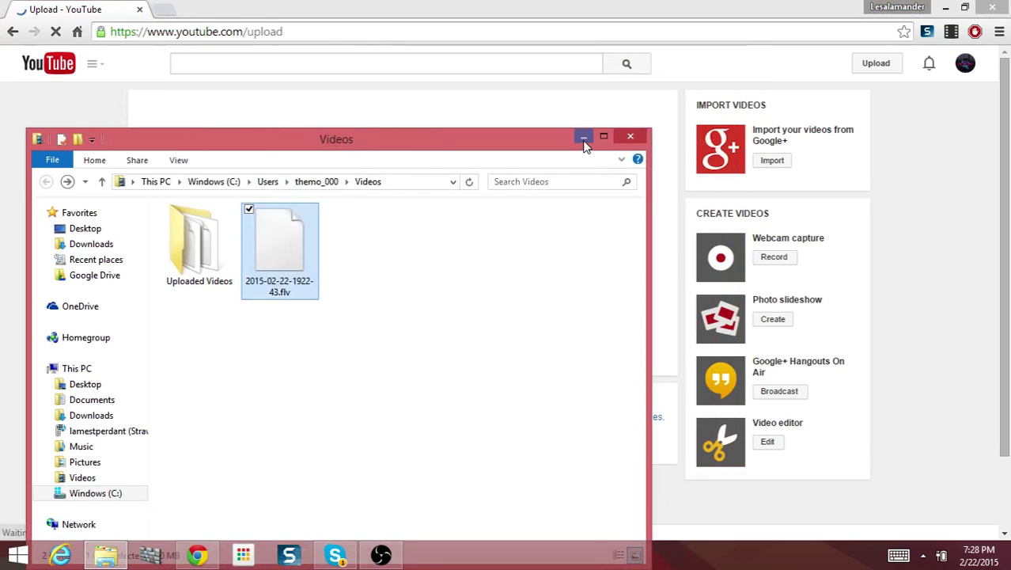
click(584, 140)
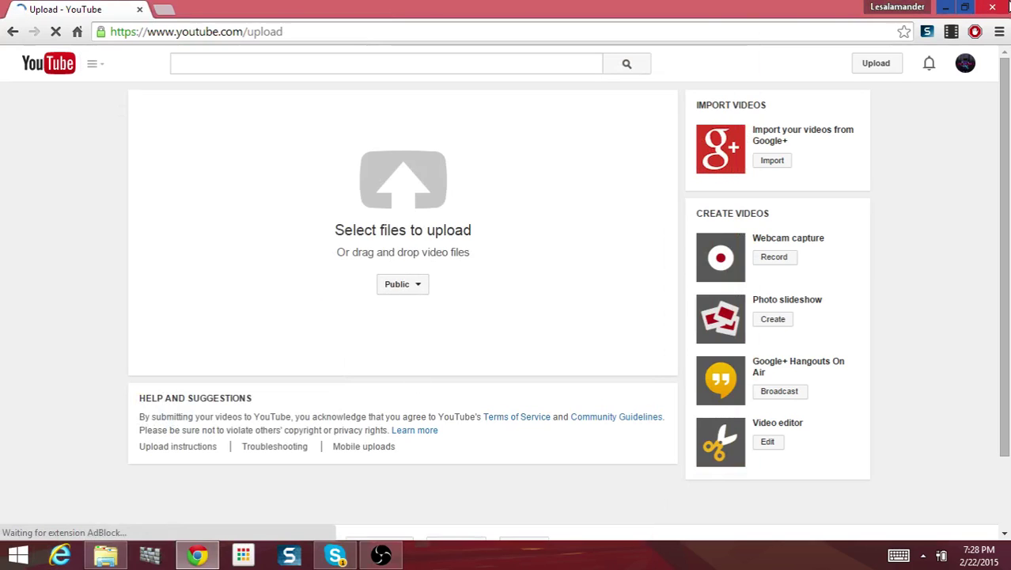
mouse_move(995, 8)
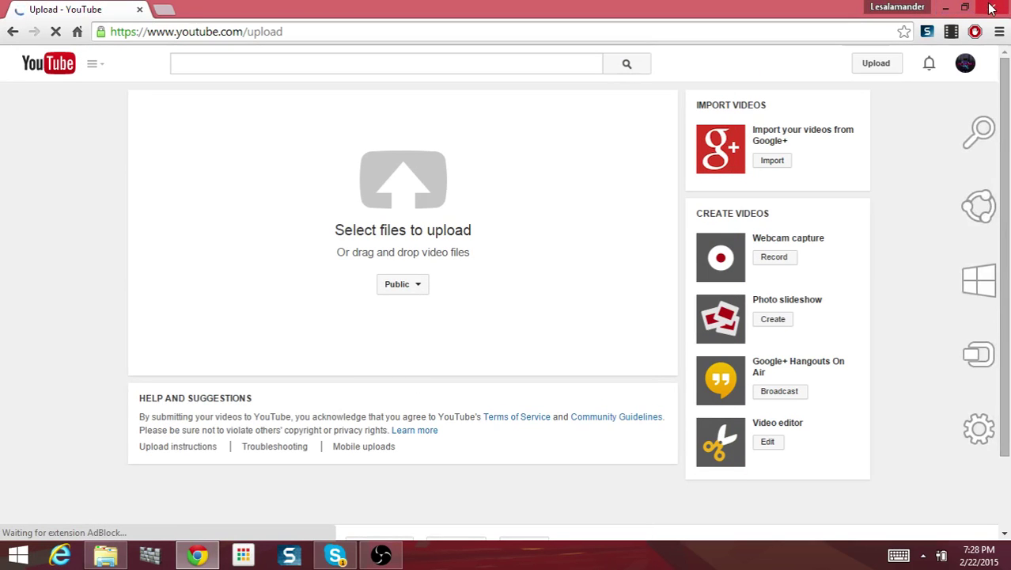
click(992, 8)
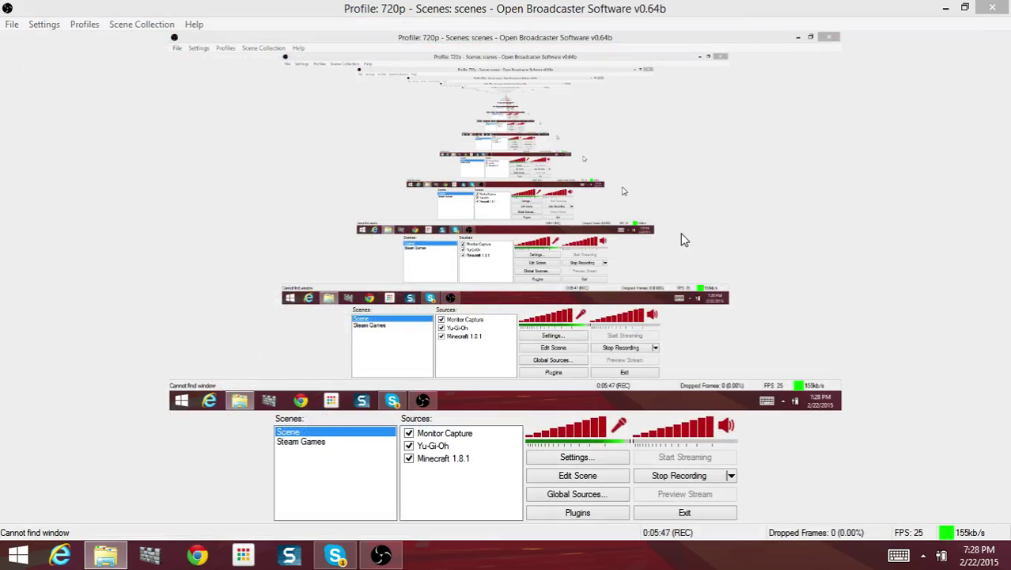
Step: Open the Open Broadcaster Software settings and show the video and audio encoding options
click(45, 25)
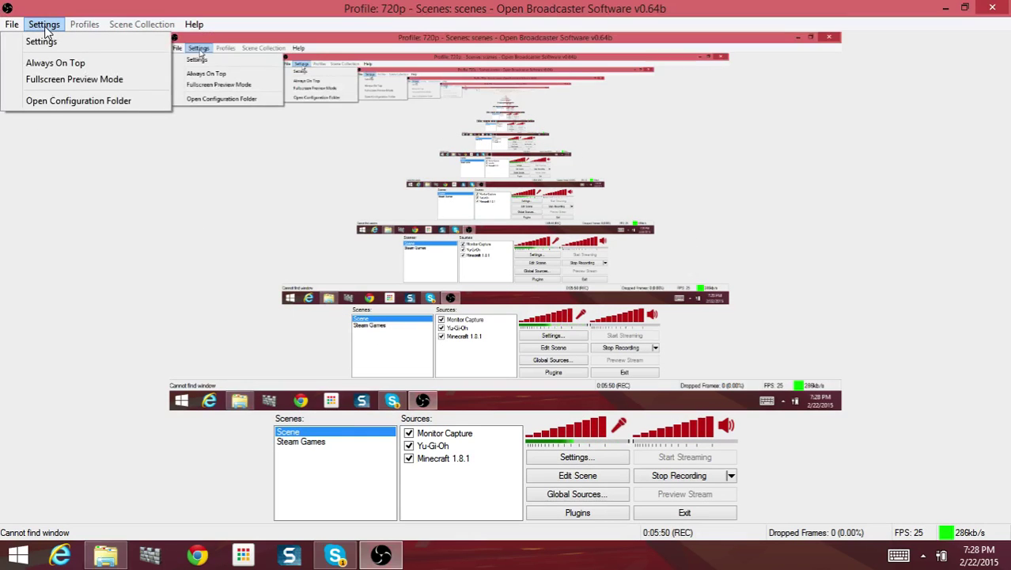
click(160, 276)
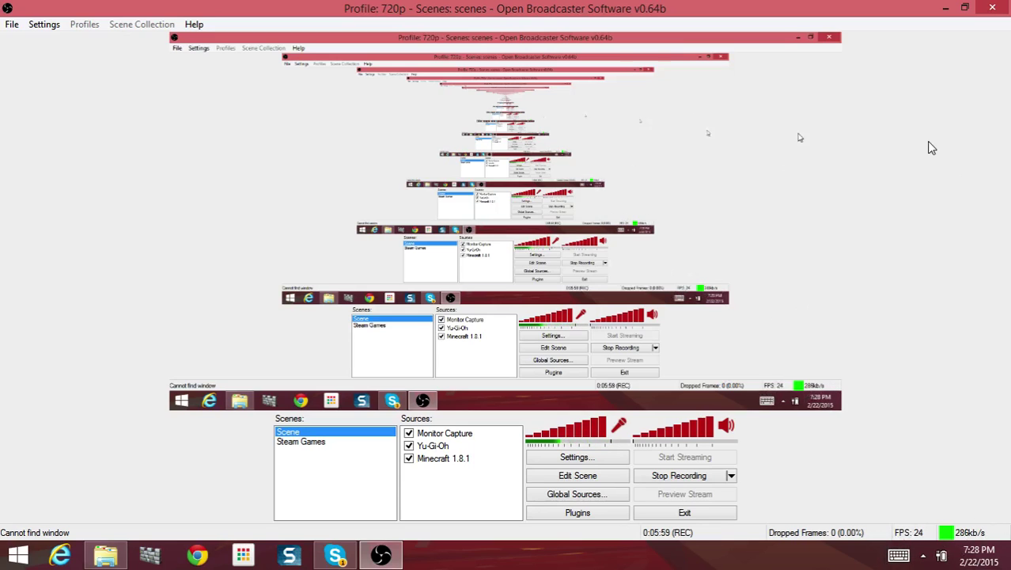
click(35, 24)
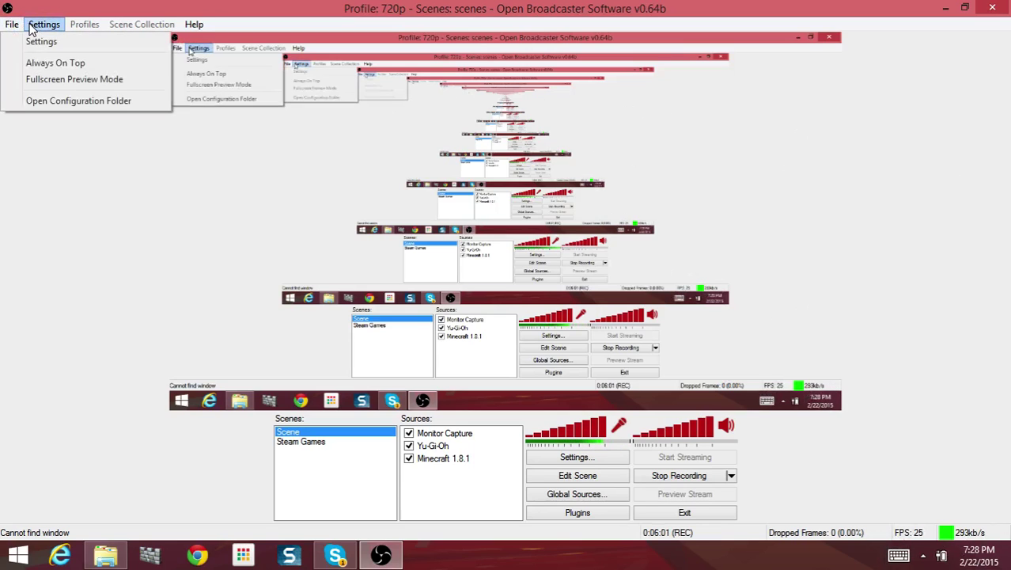
click(37, 41)
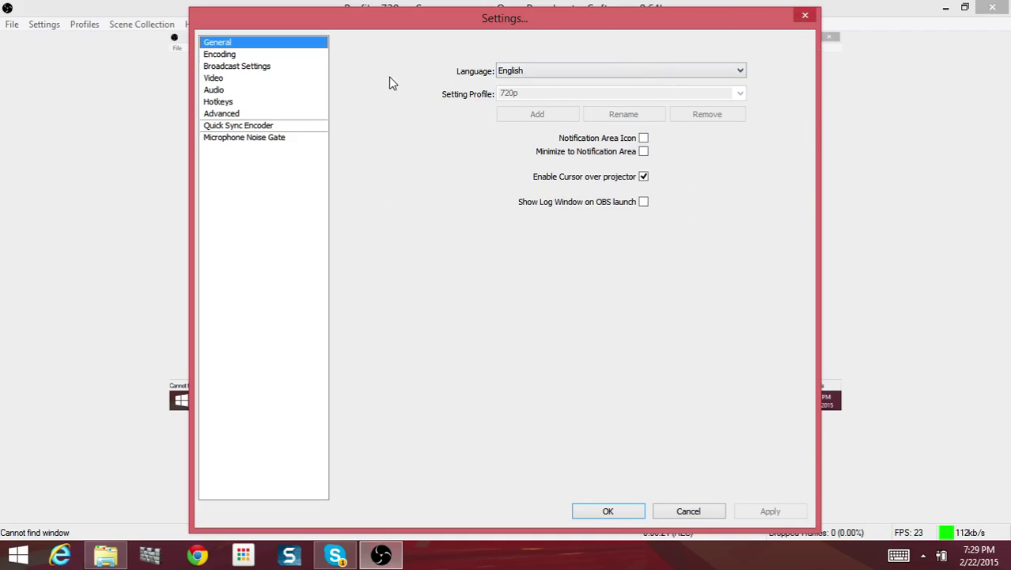
click(295, 57)
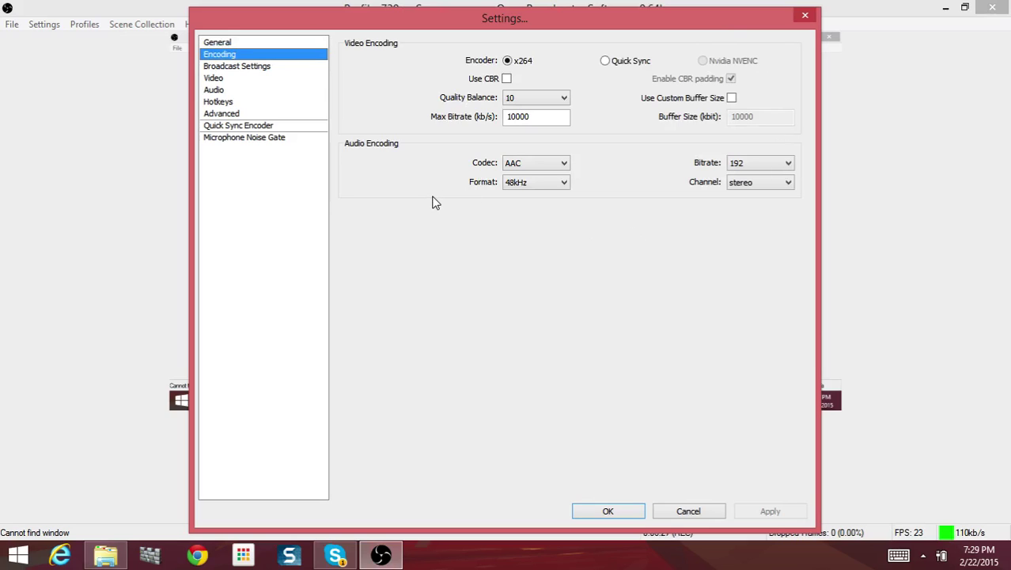
Step: Review the broadcast settings with the output mode and file paths, and the video settings with base resolution and FPS
click(296, 79)
key(Up)
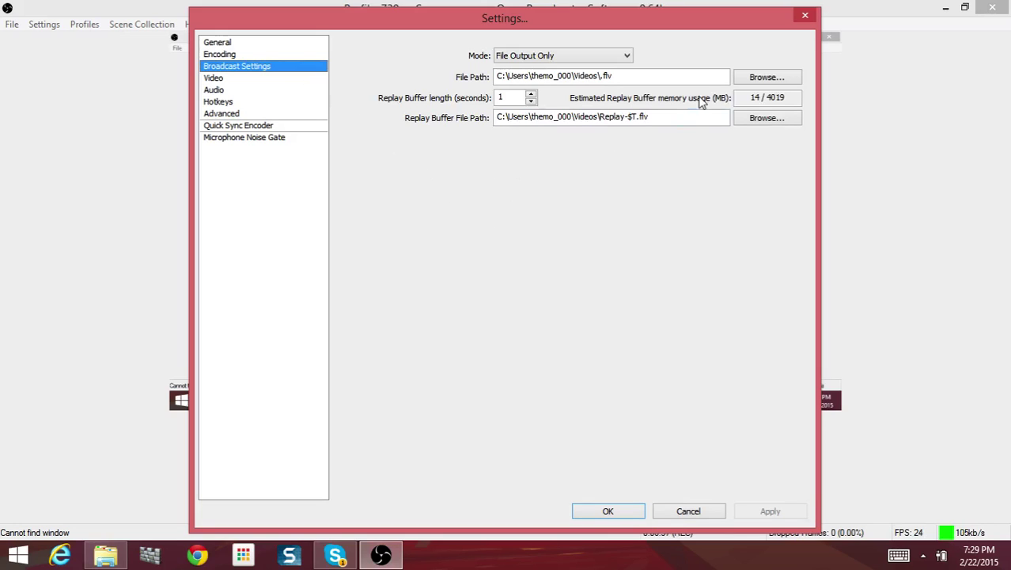
mouse_move(609, 79)
click(226, 78)
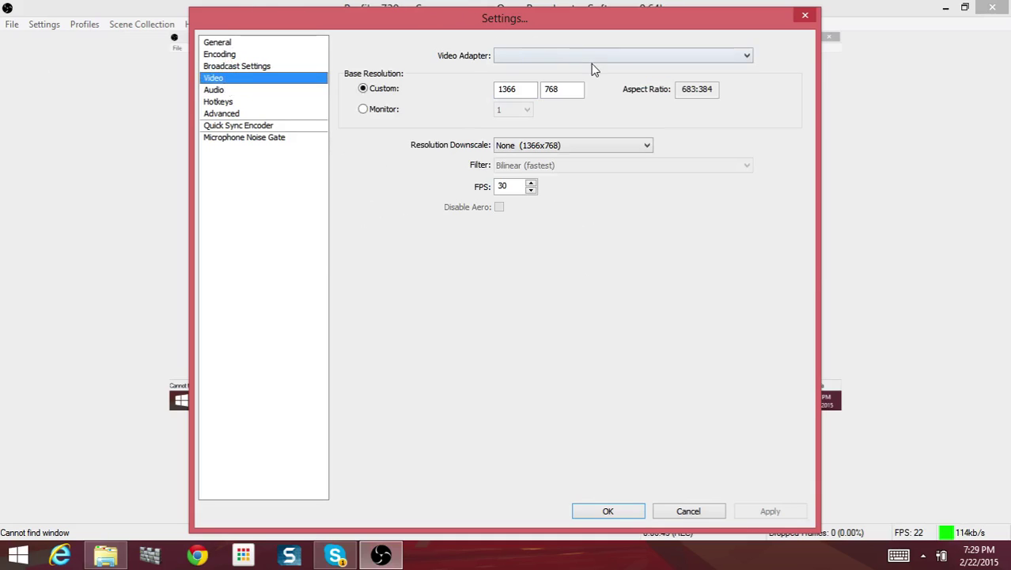
click(591, 62)
click(594, 65)
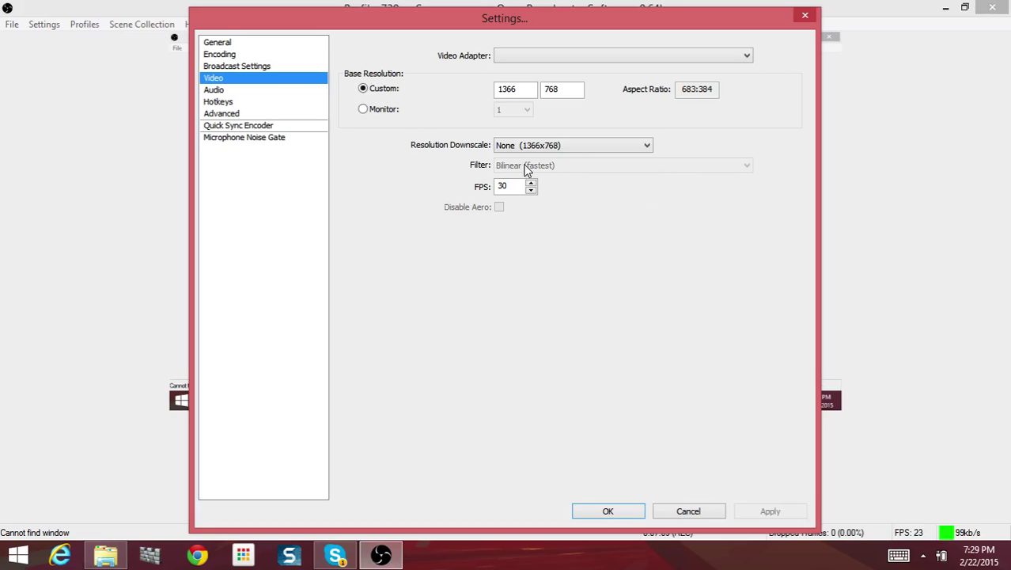
Step: Review the audio device settings and the hotkeys for starting and stopping a recording
click(213, 91)
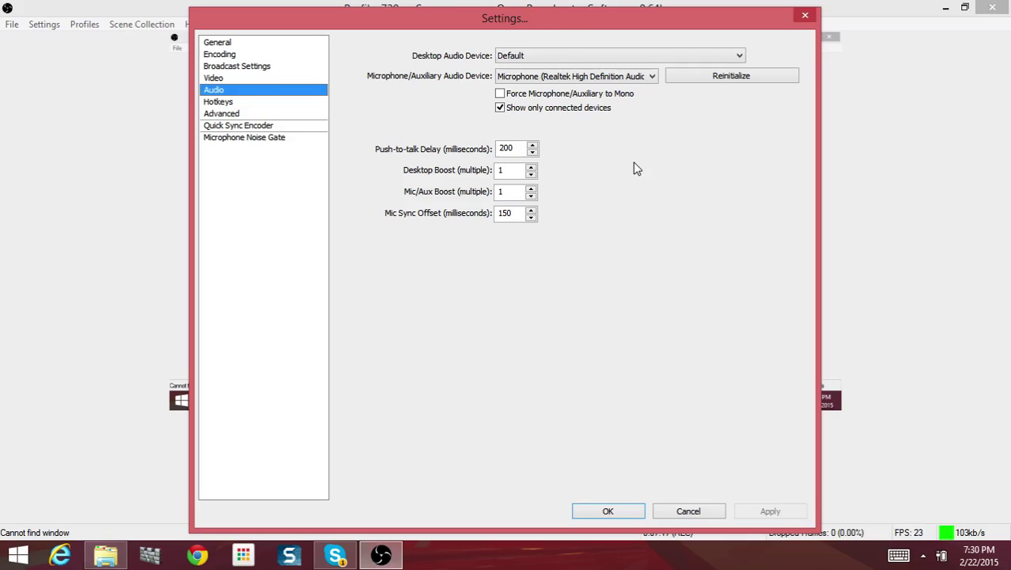
click(285, 105)
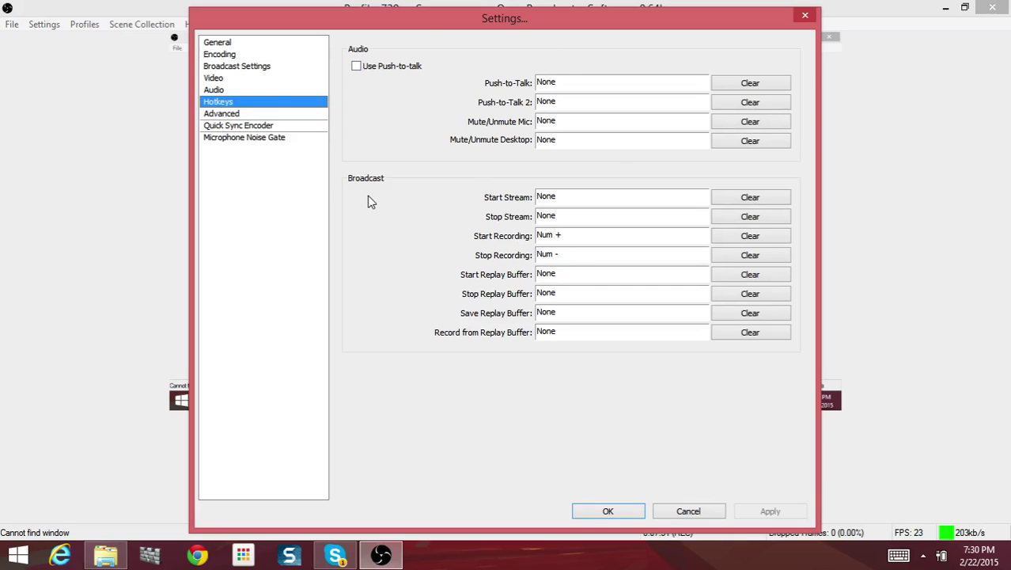
click(976, 53)
click(630, 260)
Step: Look through the Advanced, Quick Sync Encoder and Microphone Noise Gate settings
click(272, 117)
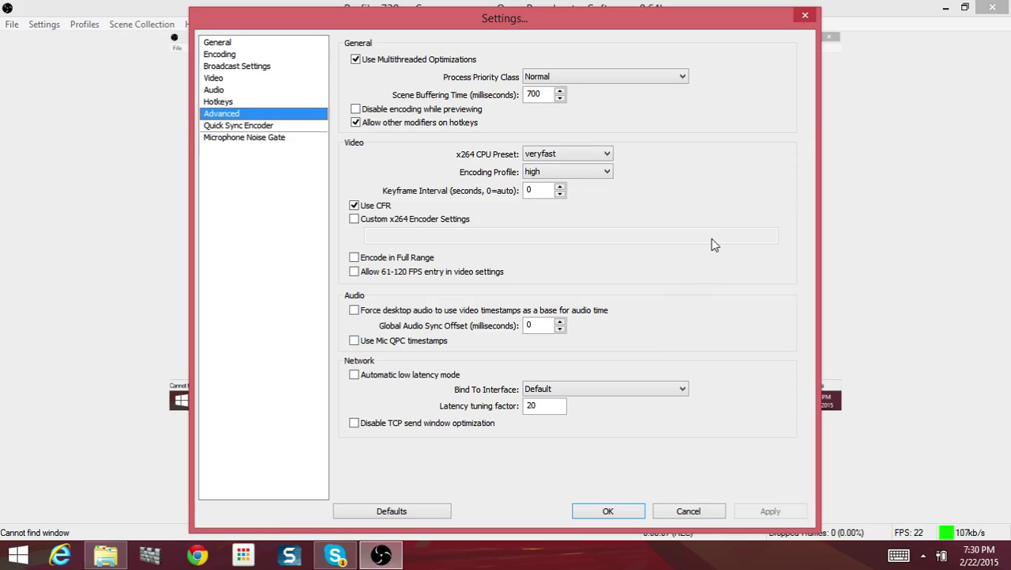
click(262, 127)
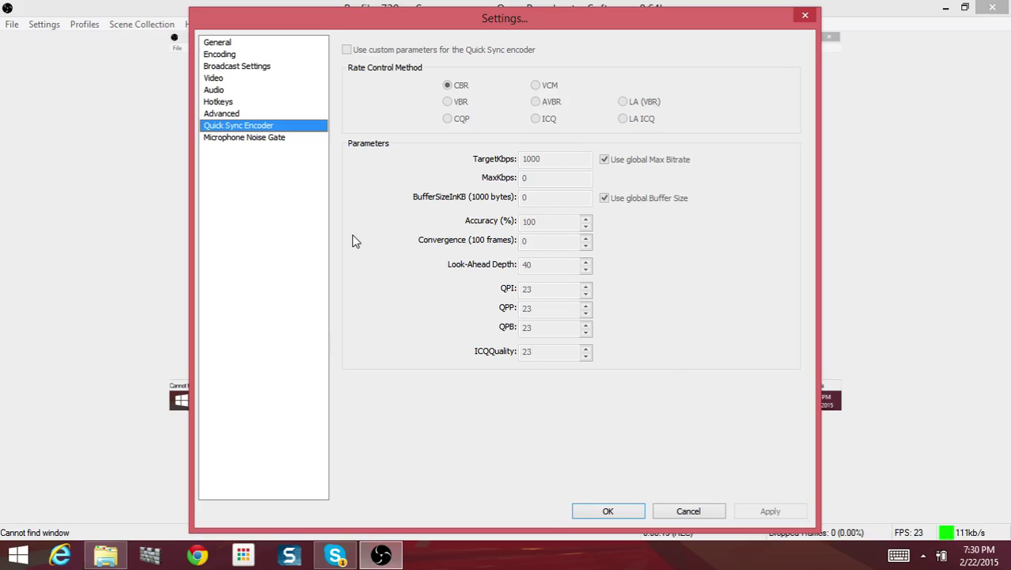
click(241, 139)
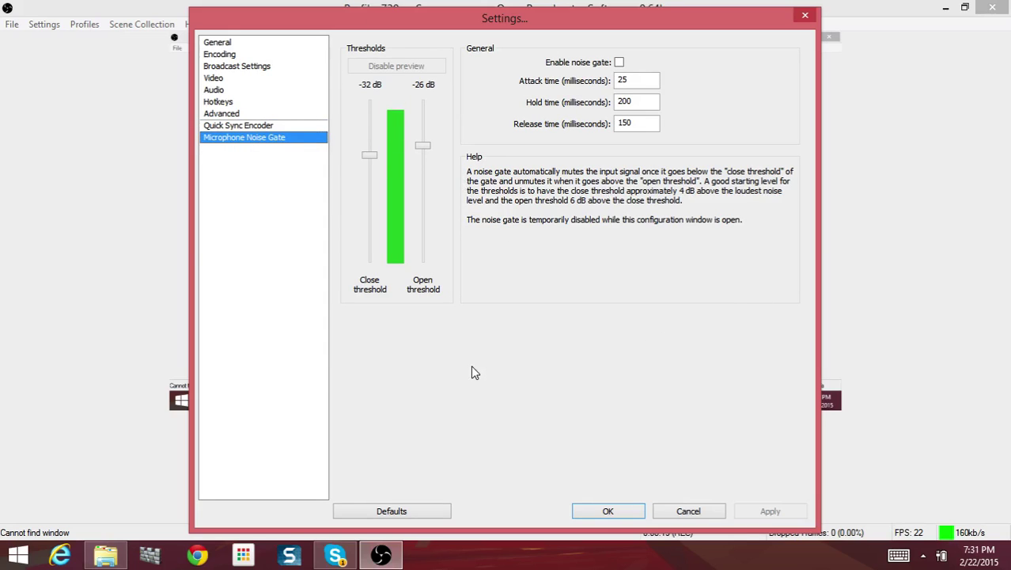
Step: Show the general settings and try español, castellano as the program language
click(220, 43)
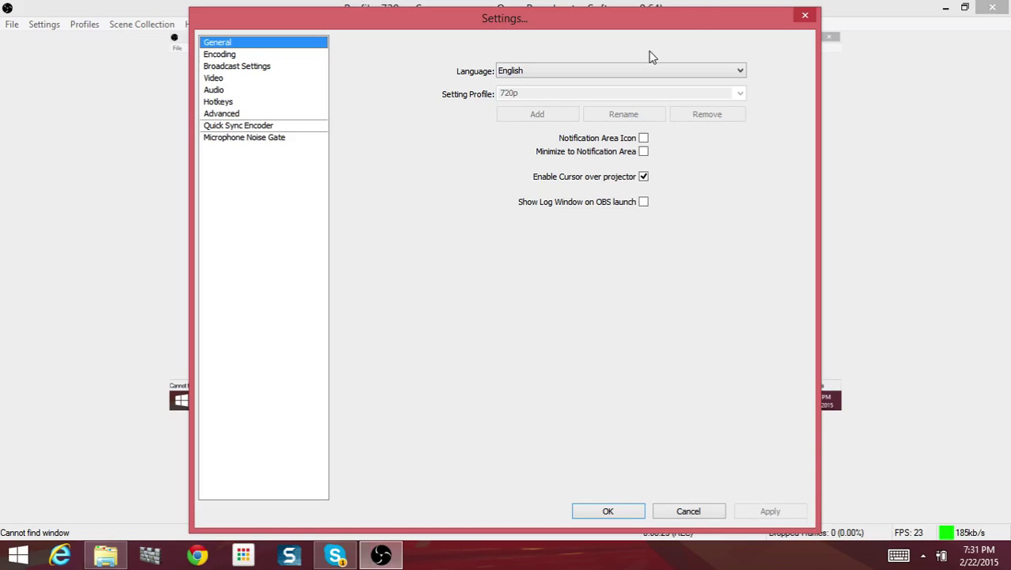
click(621, 73)
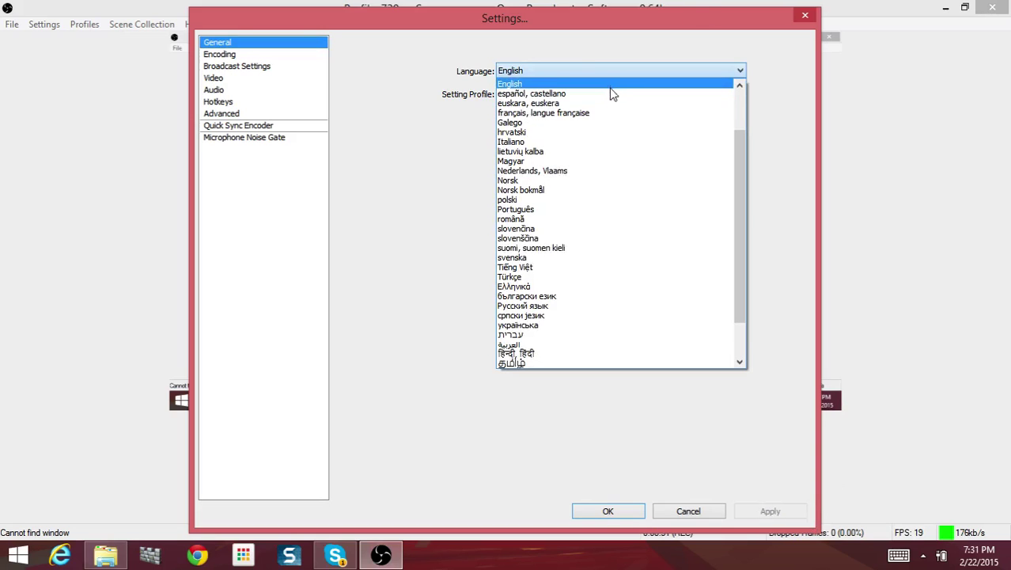
click(612, 93)
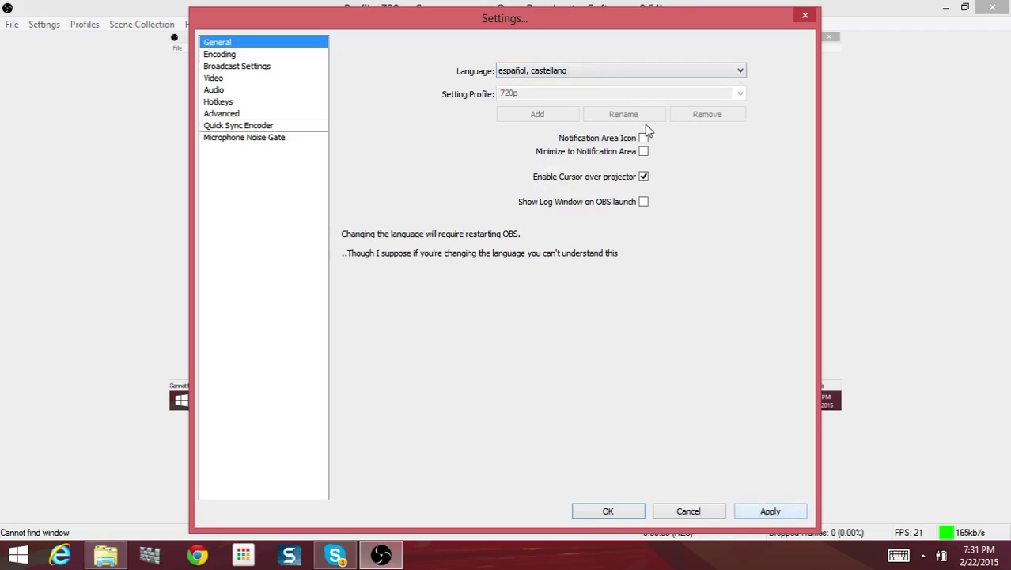
Step: Set the program language back to English, apply the change and close the settings
click(630, 71)
scroll(601, 127, up, 1)
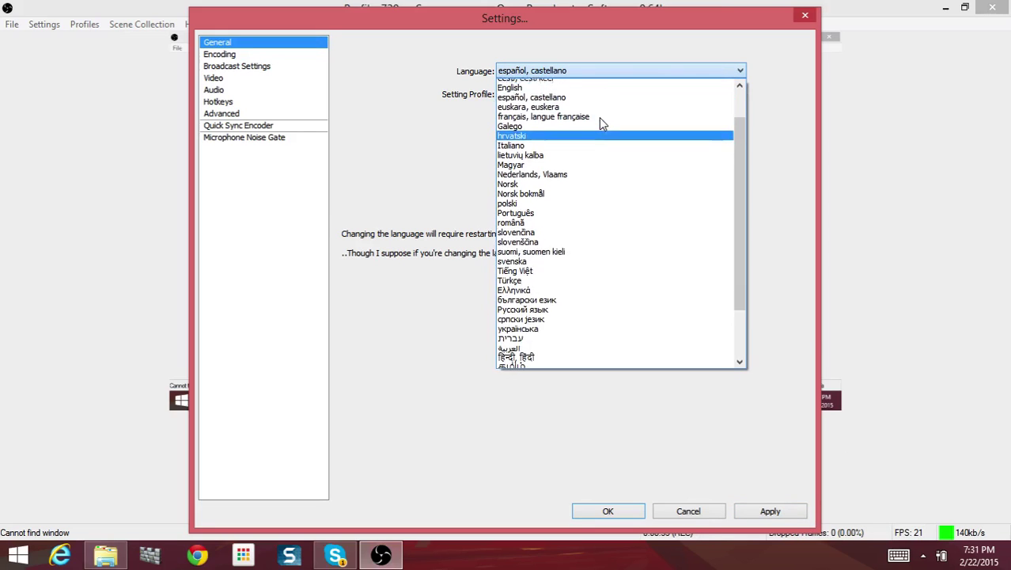
scroll(598, 117, up, 2)
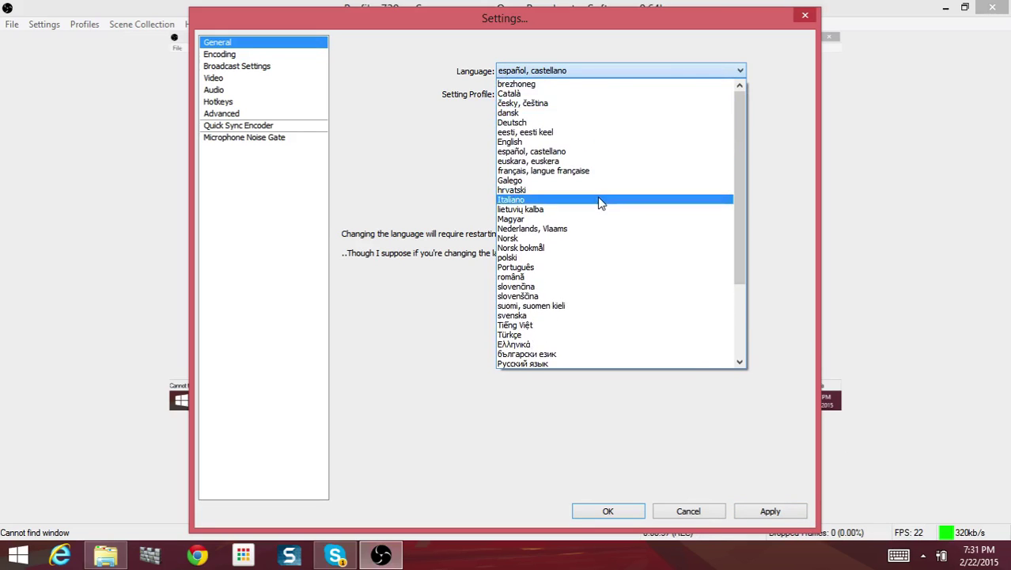
click(577, 143)
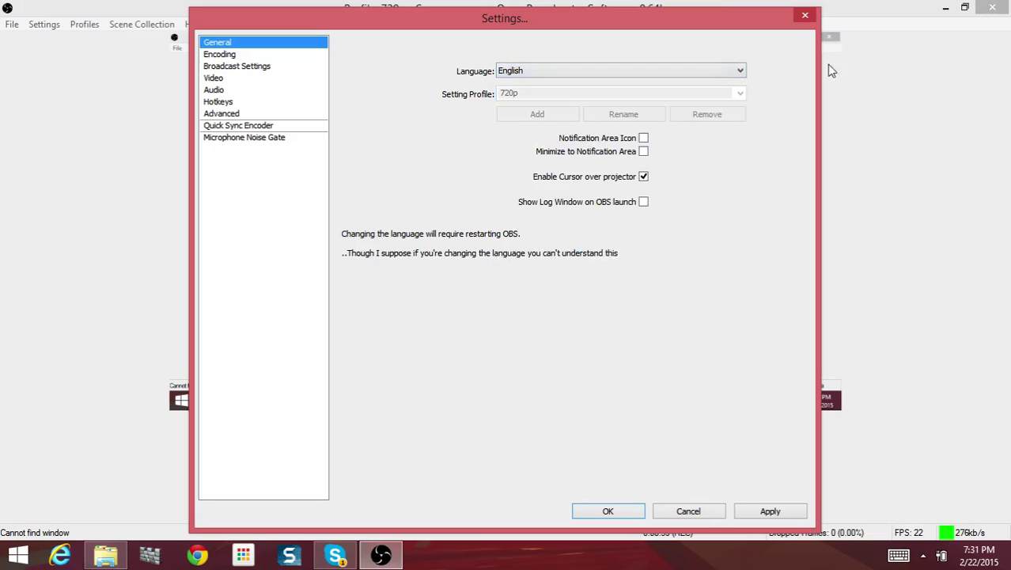
click(762, 513)
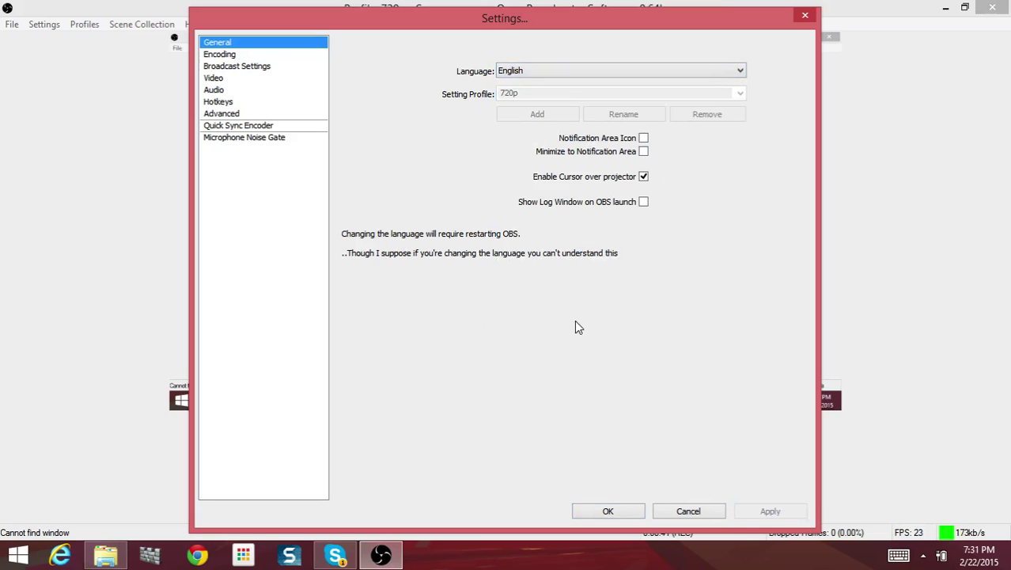
click(637, 511)
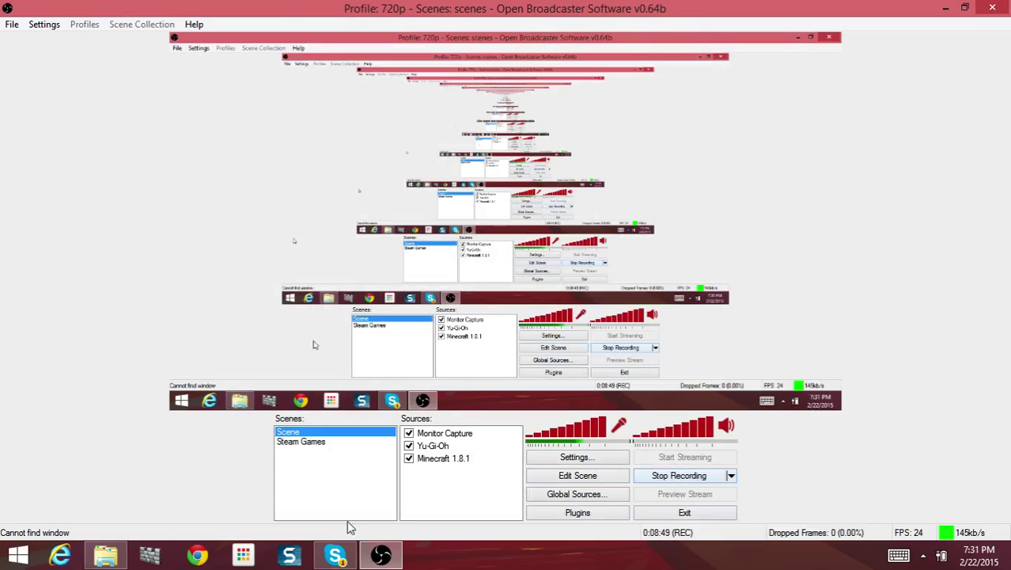
Step: Switch to Google Chrome, search Google for OBS and open the Open Broadcaster Software site at obsproject.com
click(189, 557)
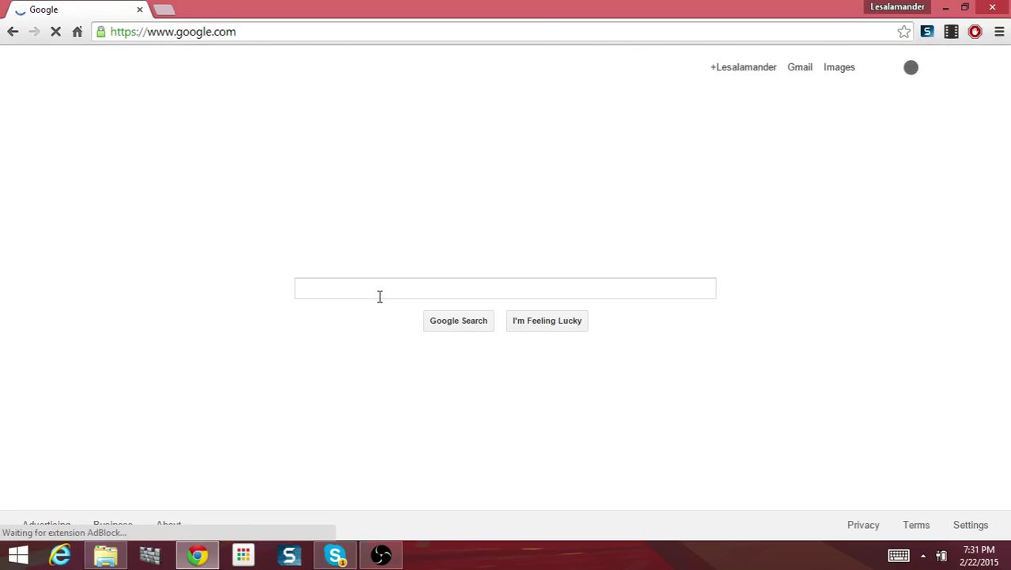
text(OBS)
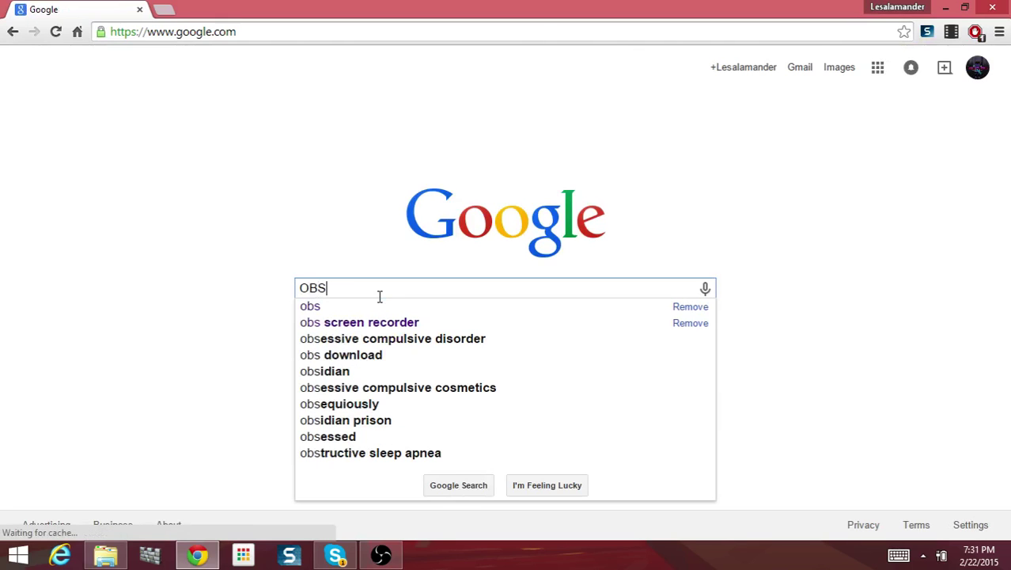
key(Return)
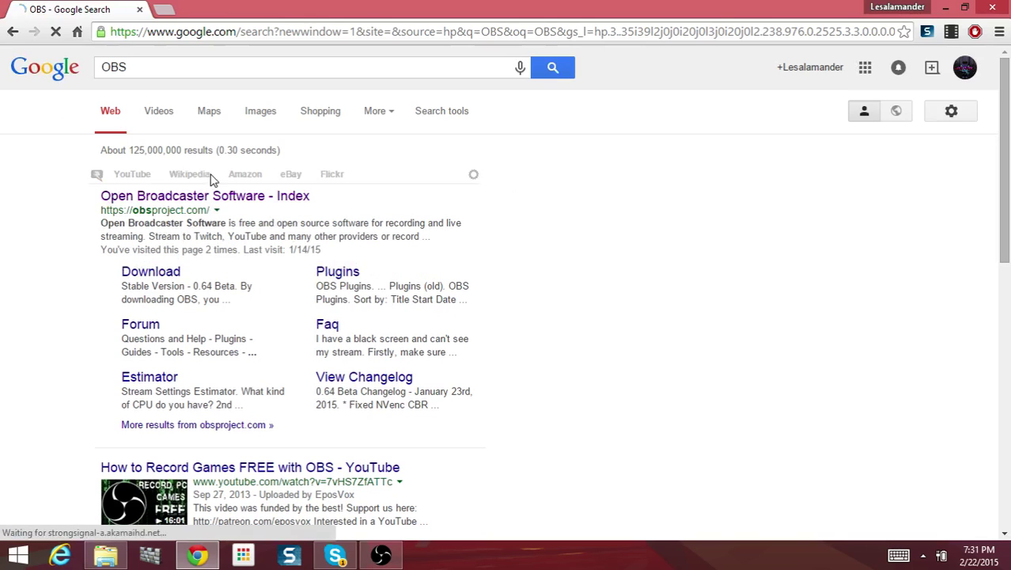
click(150, 197)
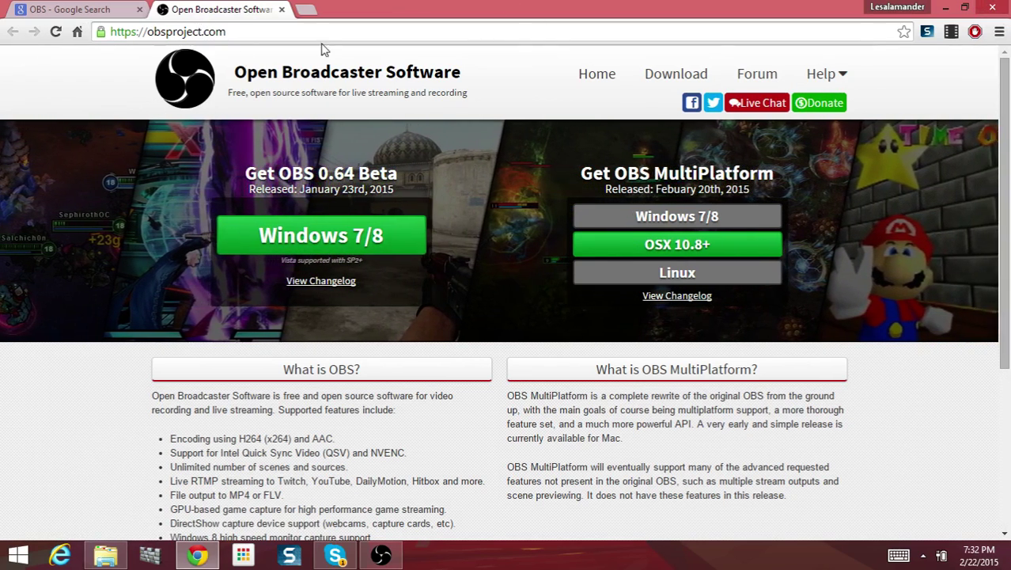
click(278, 32)
click(281, 35)
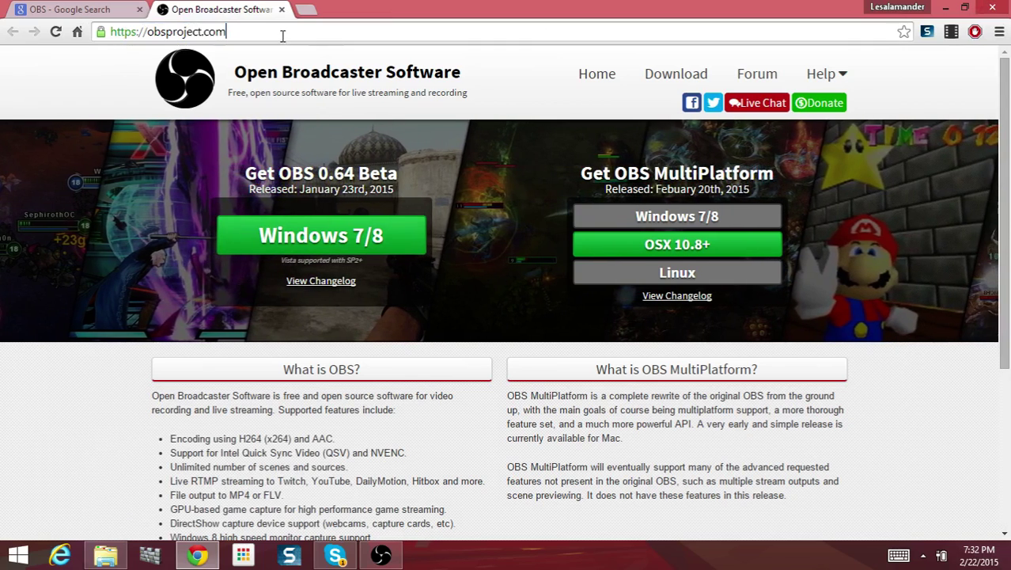
drag(283, 36, 107, 33)
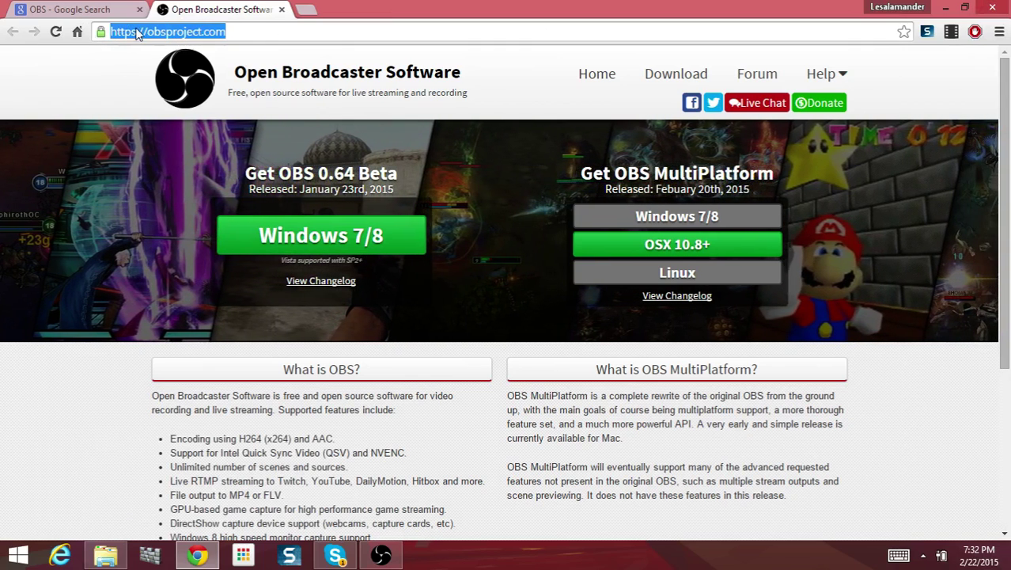
right_click(136, 32)
click(152, 76)
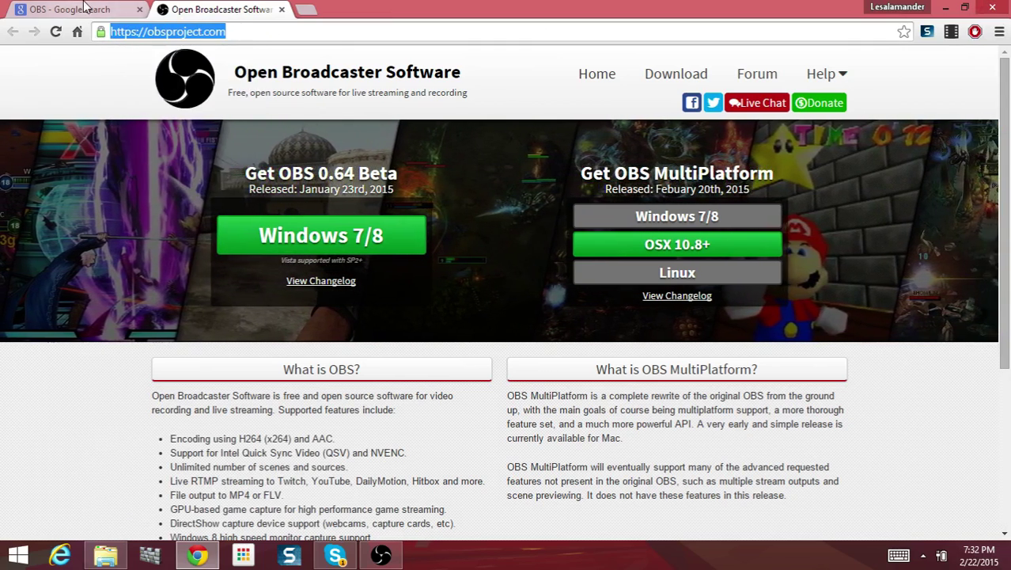
Step: Look through the Google results for OBS and close the search results page
click(86, 8)
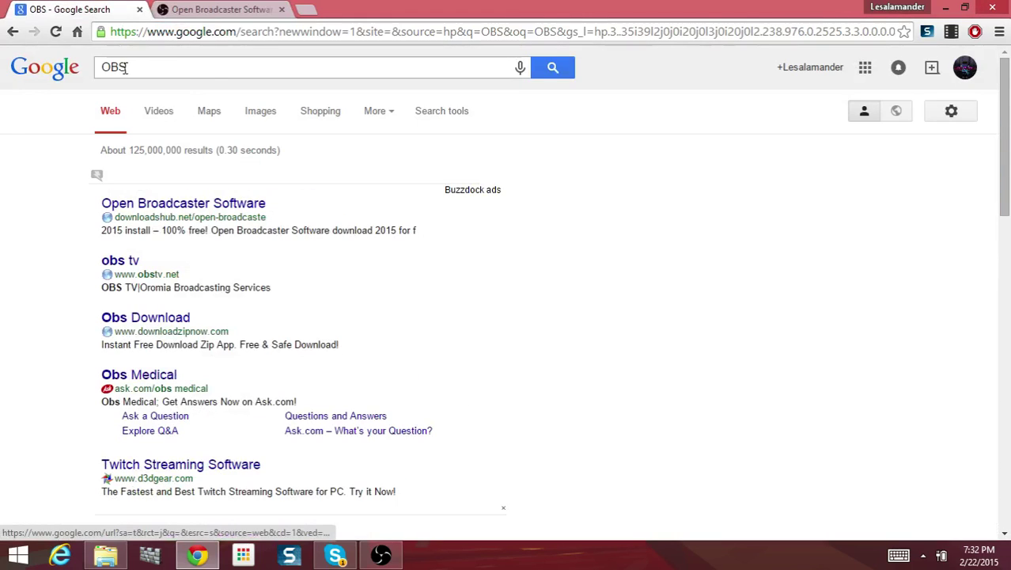
scroll(180, 487, down, 5)
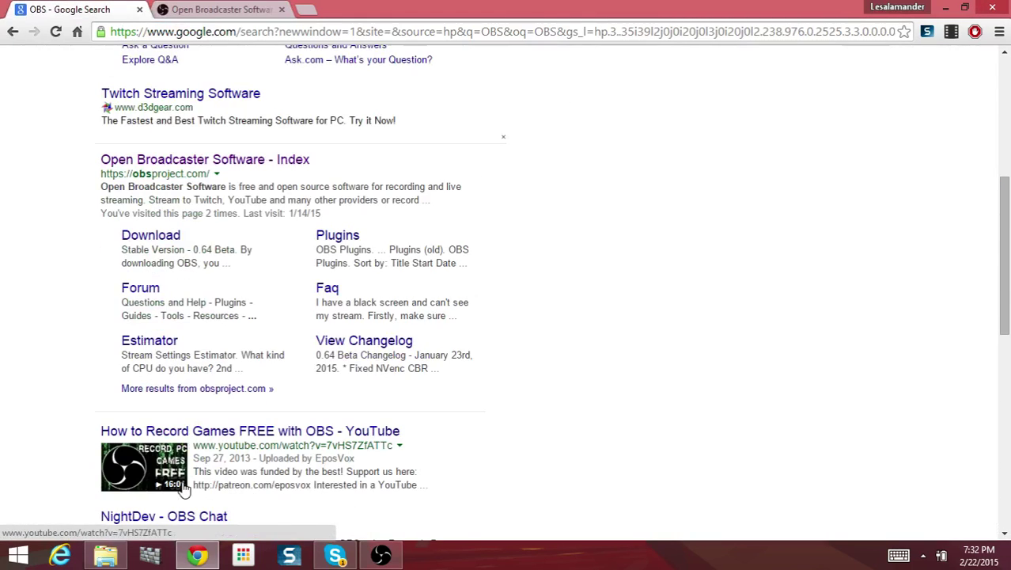
scroll(182, 488, down, 5)
scroll(182, 486, up, 10)
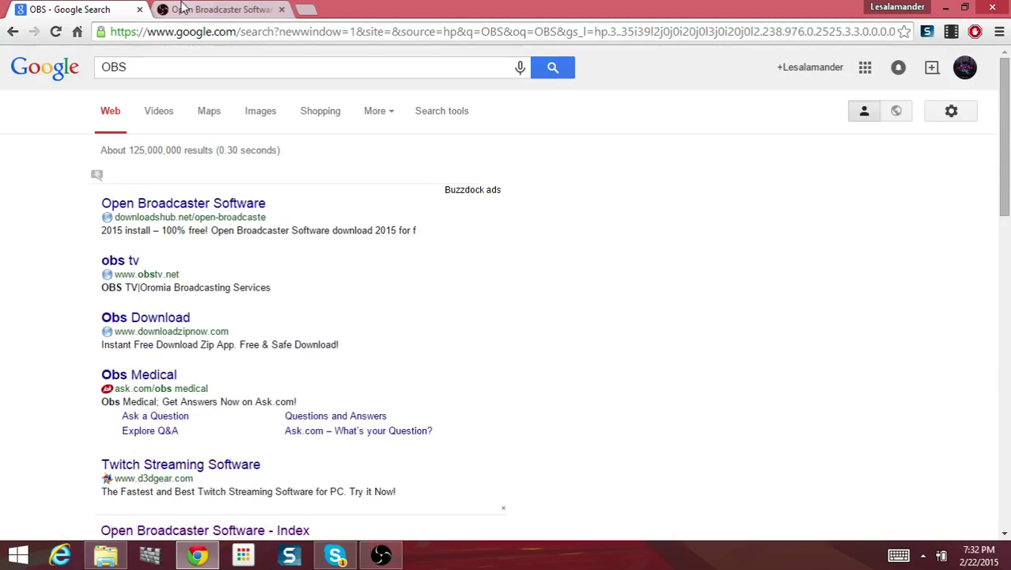
click(139, 9)
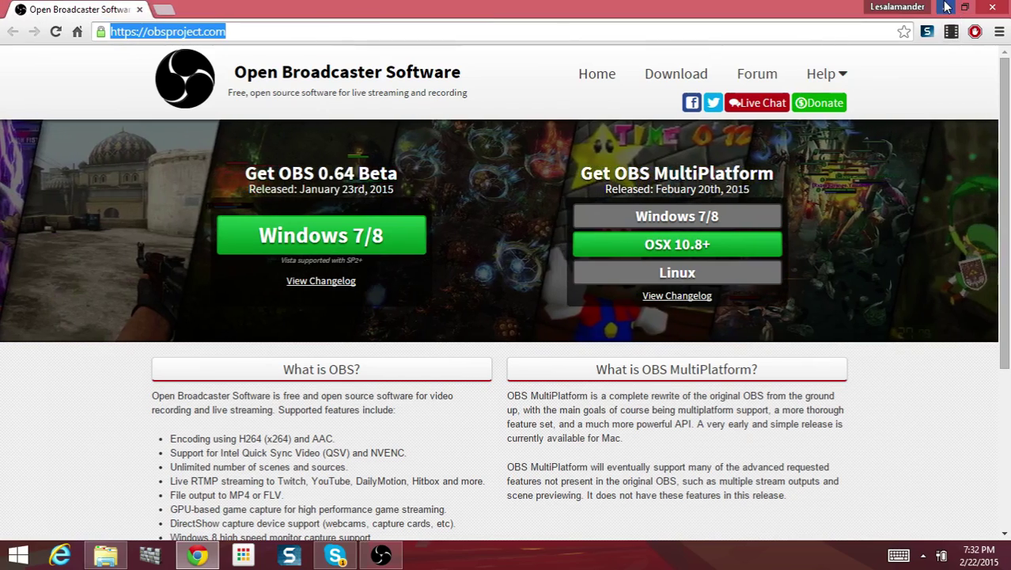
Step: Minimize and restore Google Chrome, and open YouTube in a new tab alongside the Open Broadcaster Software site
key(alt+Tab)
click(197, 555)
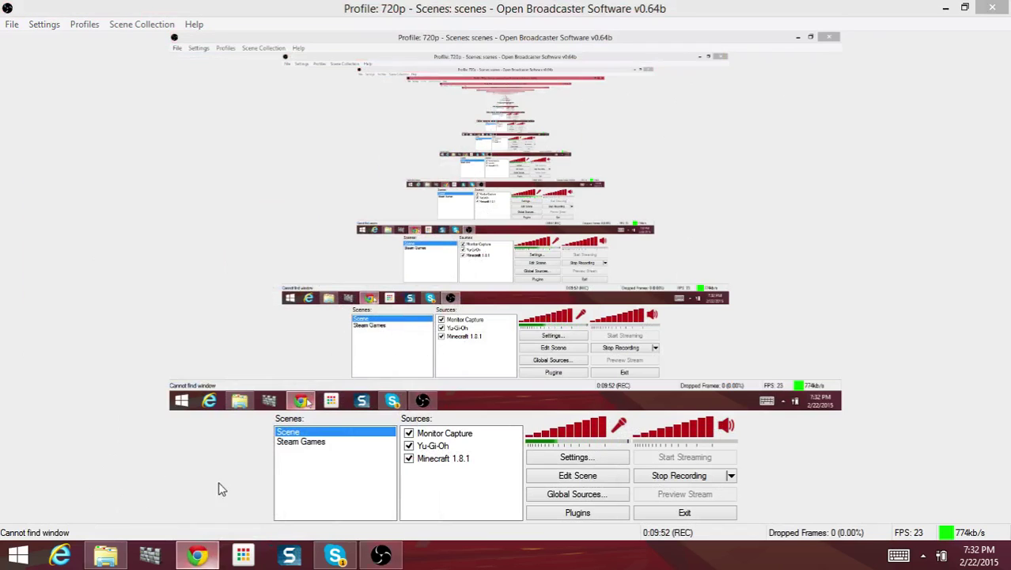
click(172, 9)
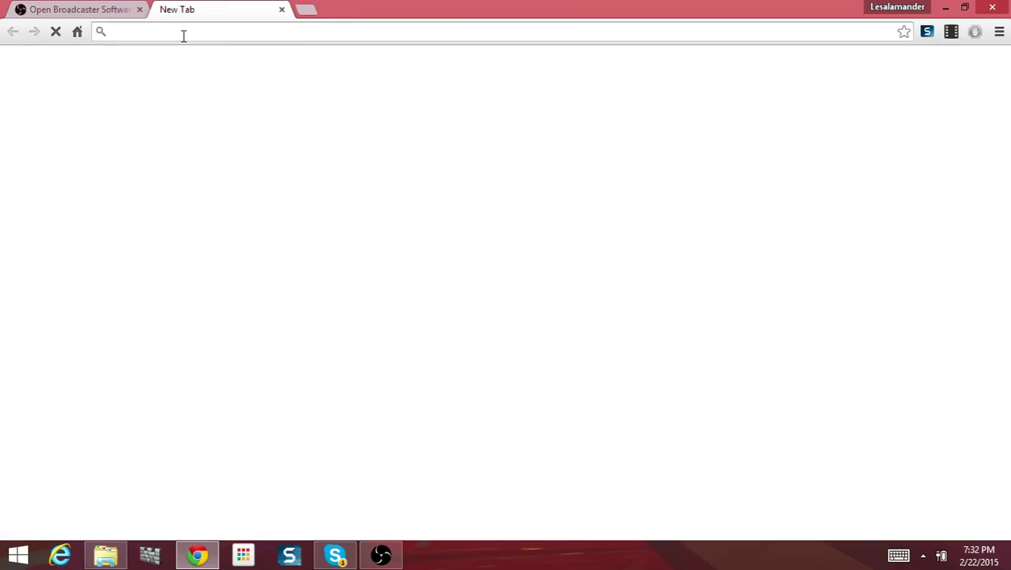
text(youtu)
key(BackSpace)
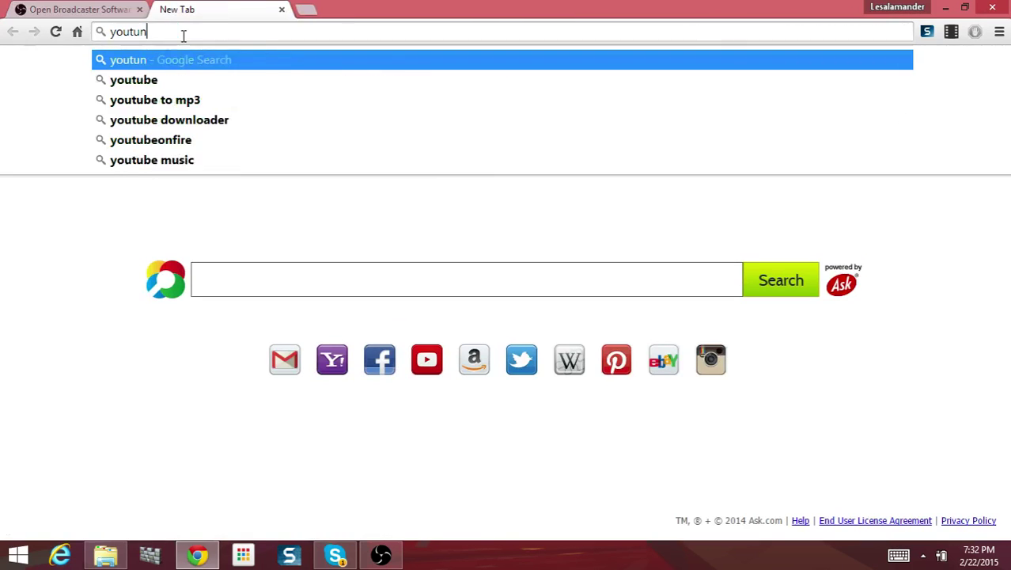
key(Down)
key(Return)
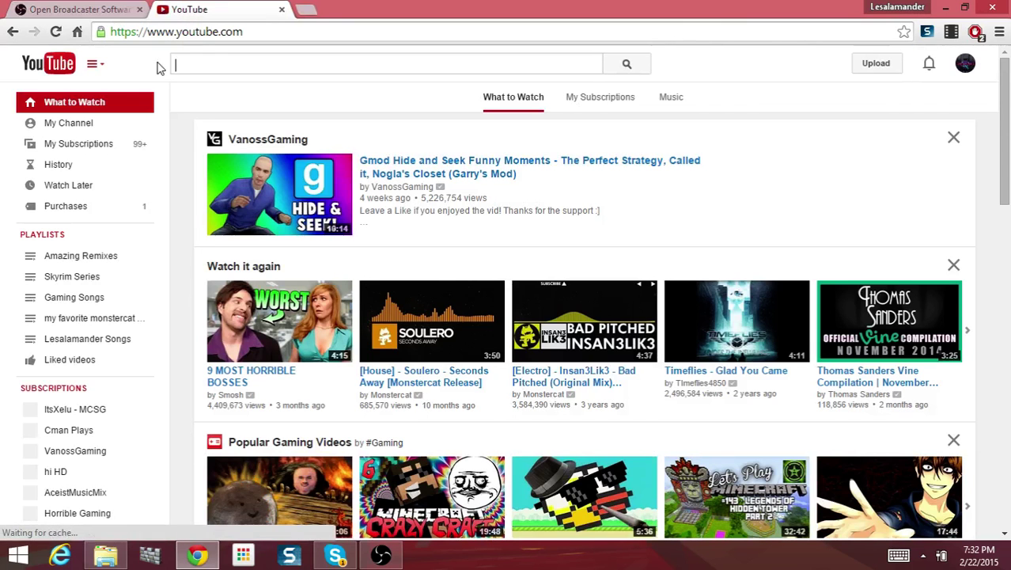
Step: Go to My Channel on YouTube and browse the list of its uploaded videos
click(54, 141)
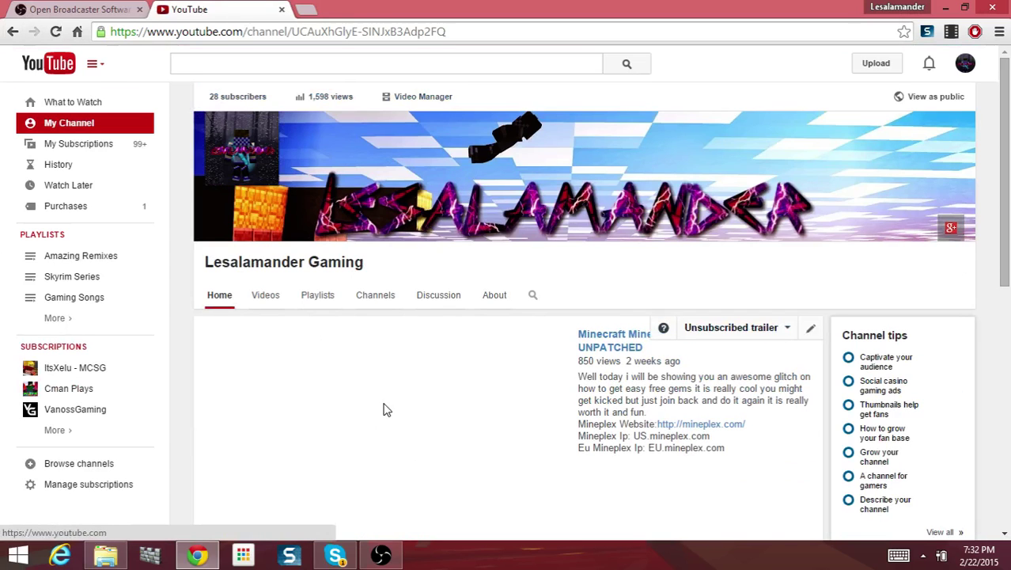
scroll(389, 379, down, 1)
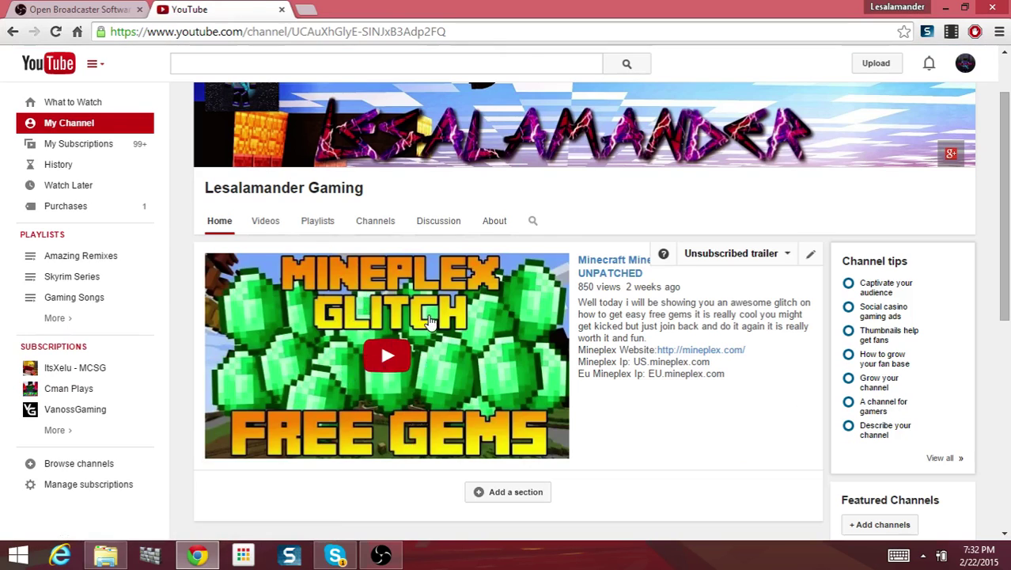
click(429, 321)
click(227, 449)
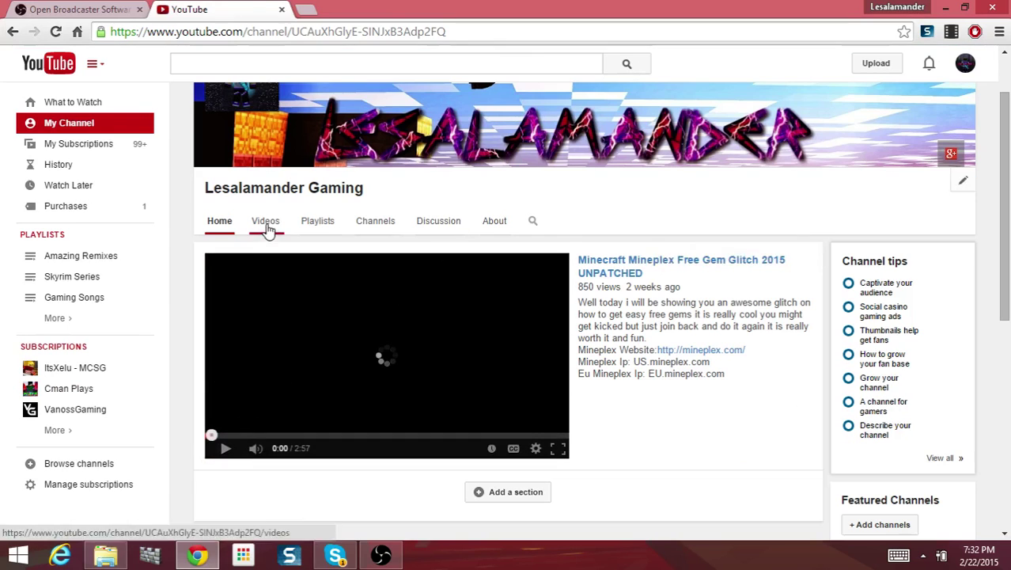
scroll(372, 328, down, 4)
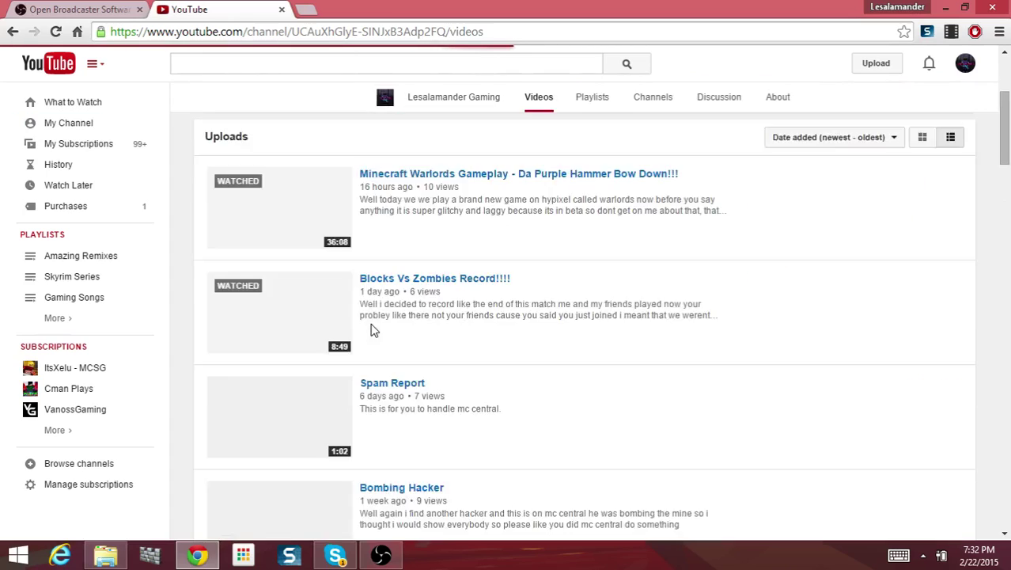
Step: Open the video "Minecraft Mineplex Free Gem Glitch 2015 UNPATCHED" from the channel's uploads and pause its playback
scroll(372, 330, down, 5)
scroll(372, 329, up, 2)
scroll(372, 328, down, 8)
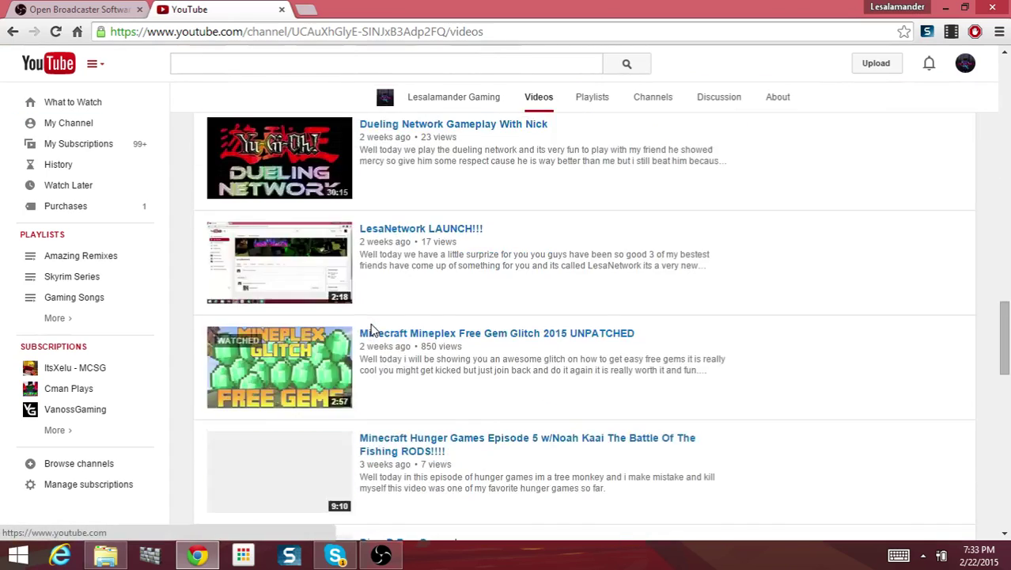
scroll(373, 330, up, 3)
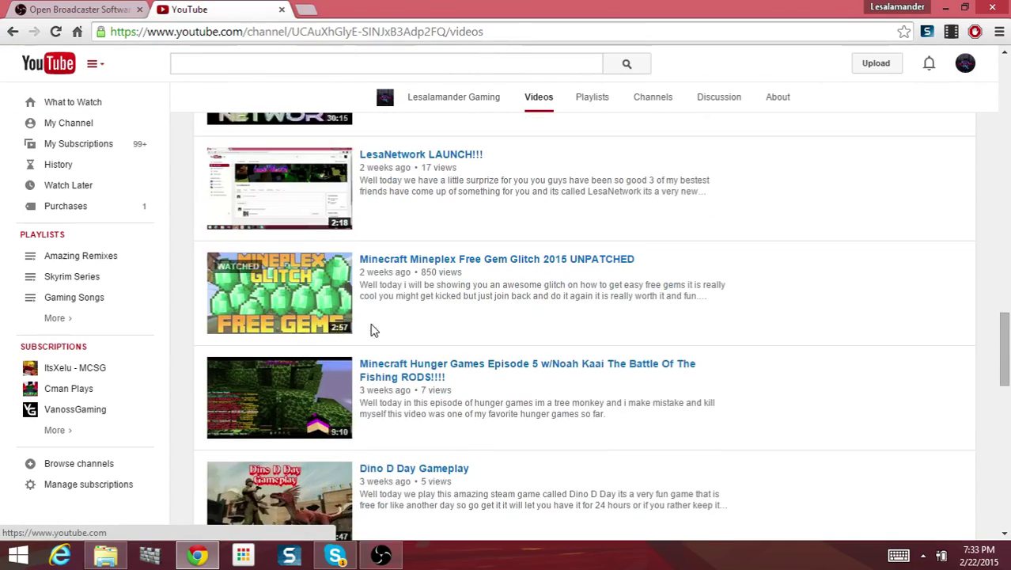
click(415, 261)
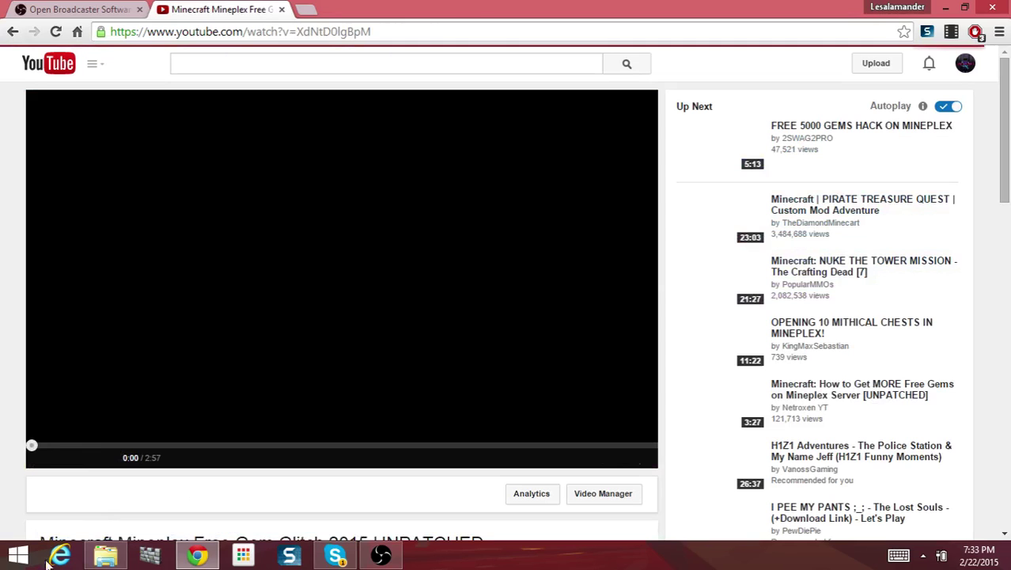
click(45, 458)
Step: Expand and read all replies to the comment asking what the video is recorded with, and close the video's tab
scroll(282, 265, down, 6)
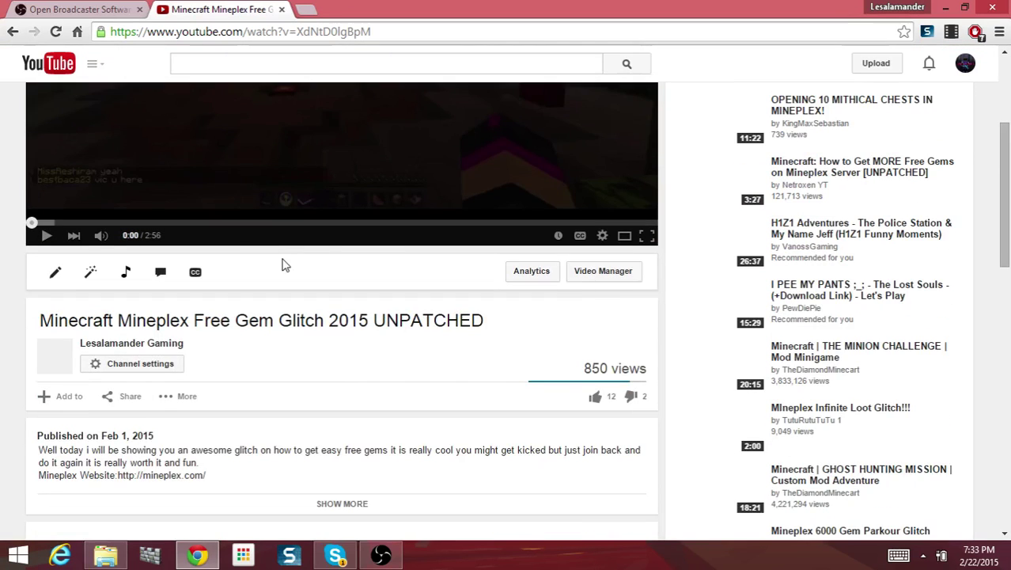
click(343, 206)
scroll(341, 210, down, 5)
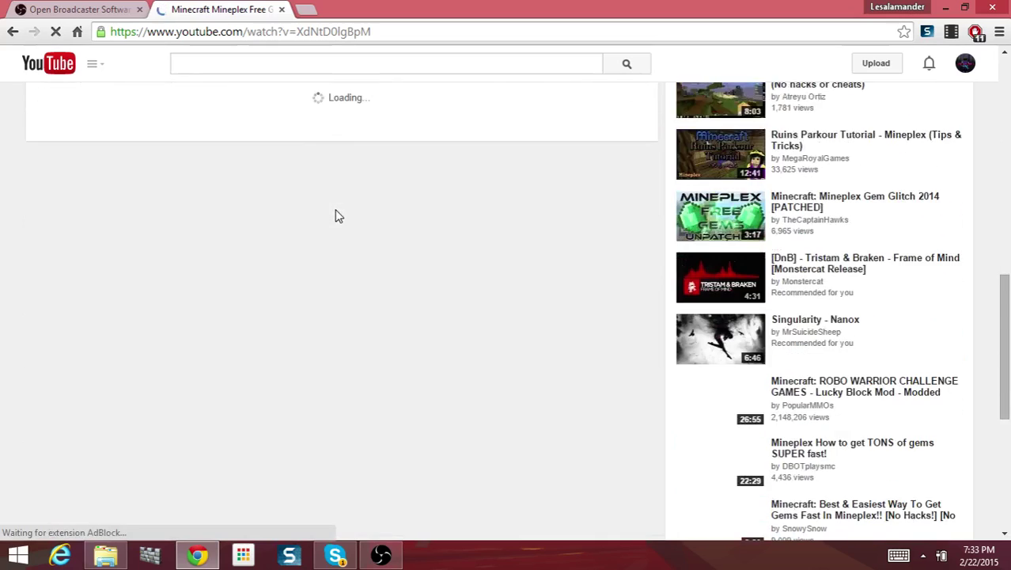
scroll(336, 214, up, 2)
scroll(336, 210, down, 5)
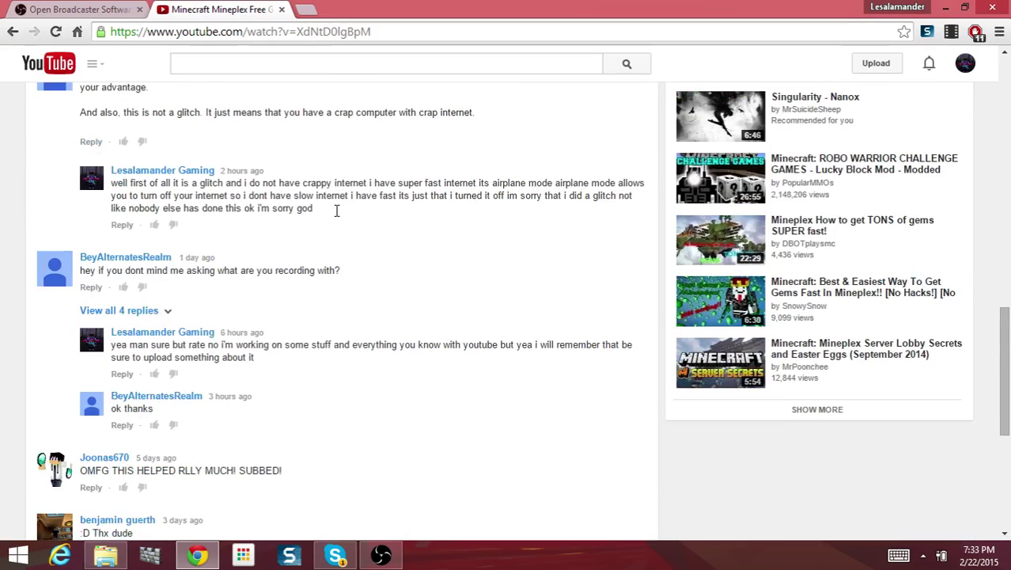
scroll(251, 213, up, 1)
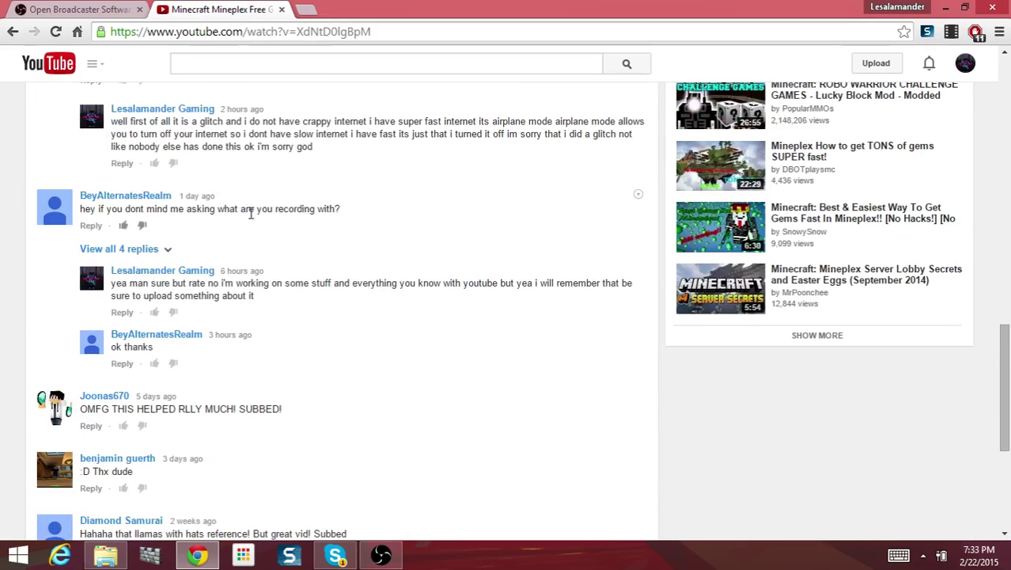
click(128, 251)
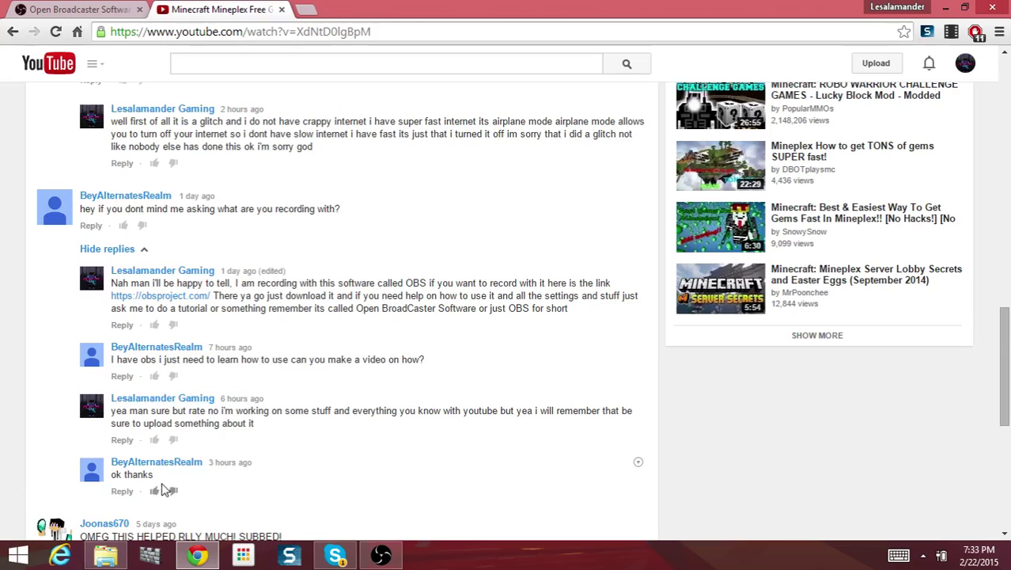
scroll(162, 490, down, 2)
scroll(188, 466, up, 1)
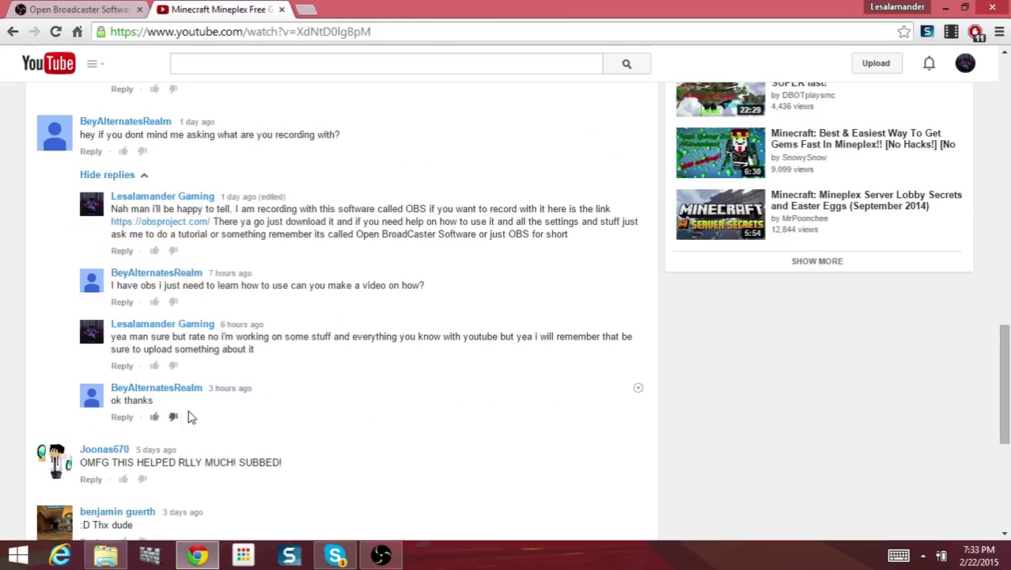
scroll(190, 417, up, 15)
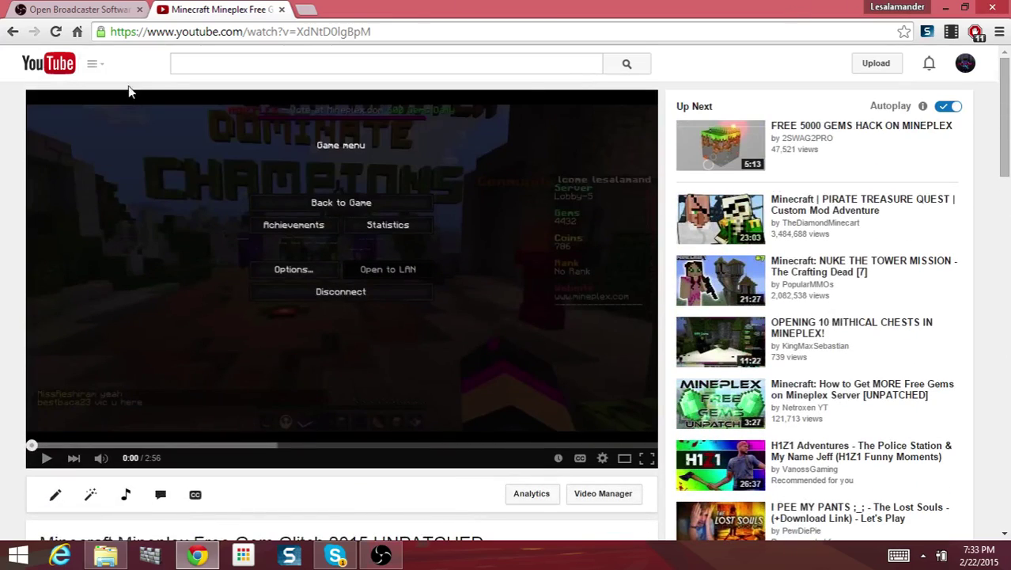
click(283, 10)
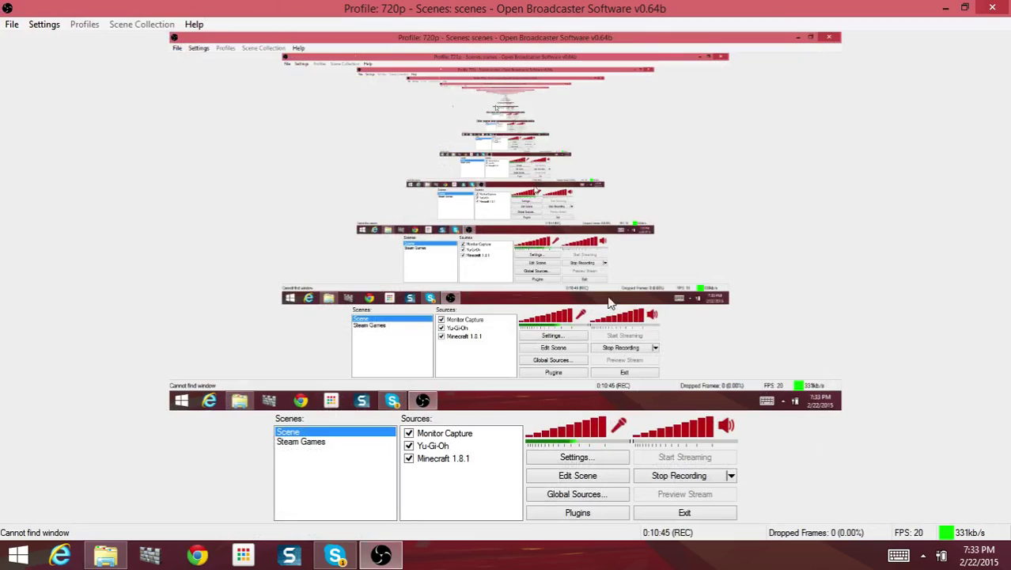
Step: Restore down the Open Broadcaster Software window, move it lower on the desktop, and maximize it again
click(964, 8)
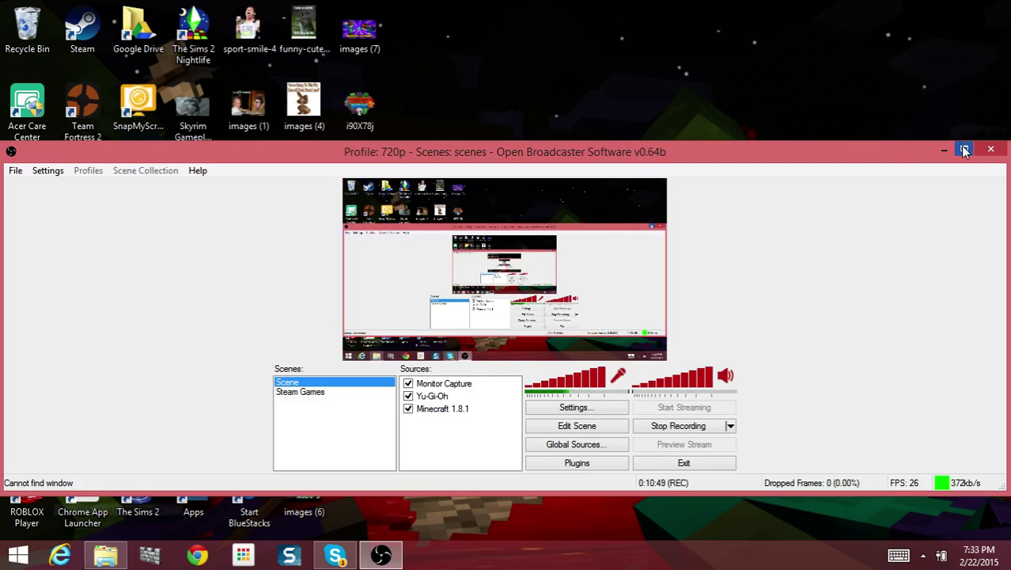
drag(797, 163, 794, 215)
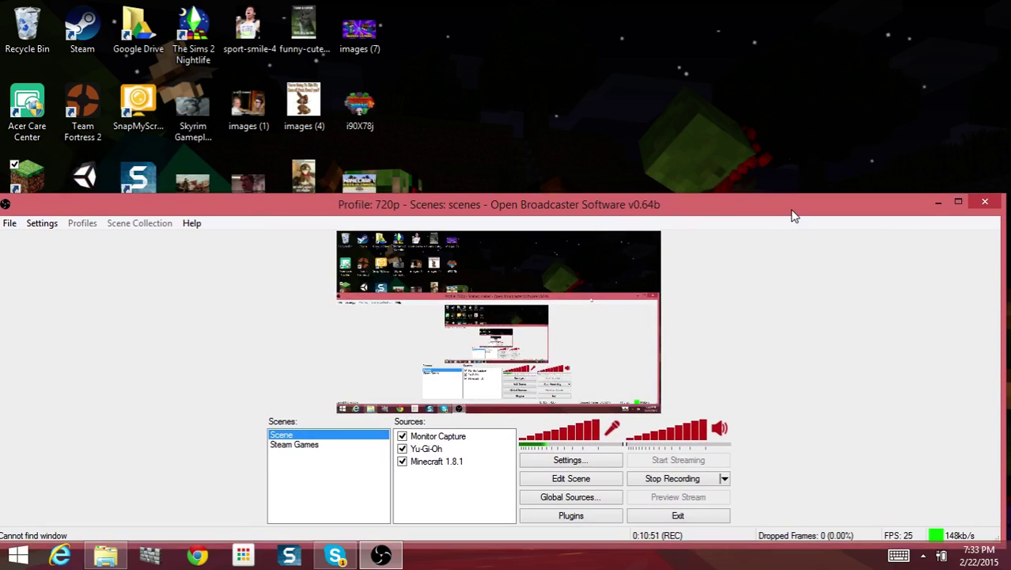
click(958, 203)
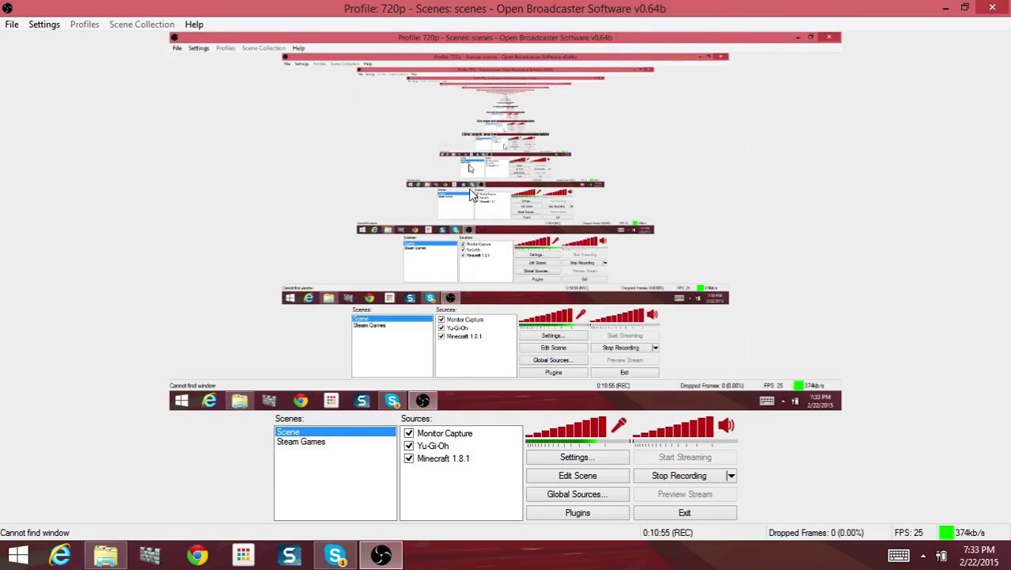